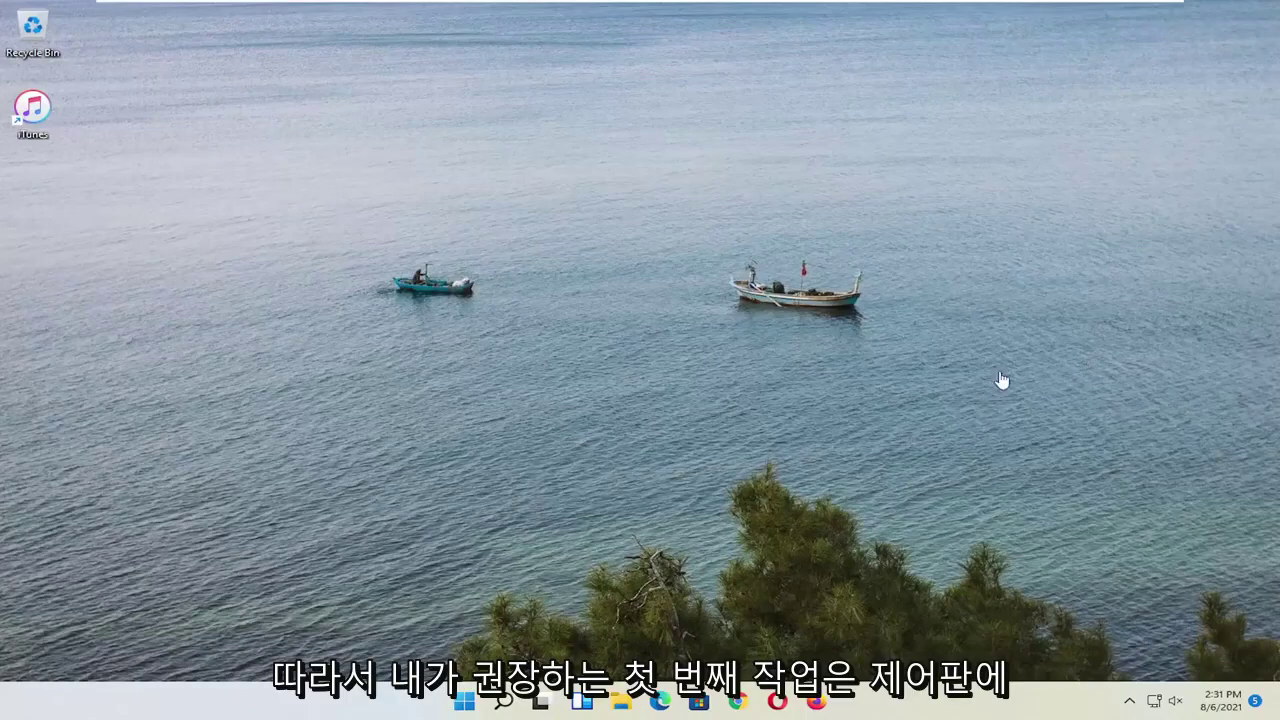
Step: Open Control Panel, switch View by to Large icons, and go to Programs and Features
click(504, 701)
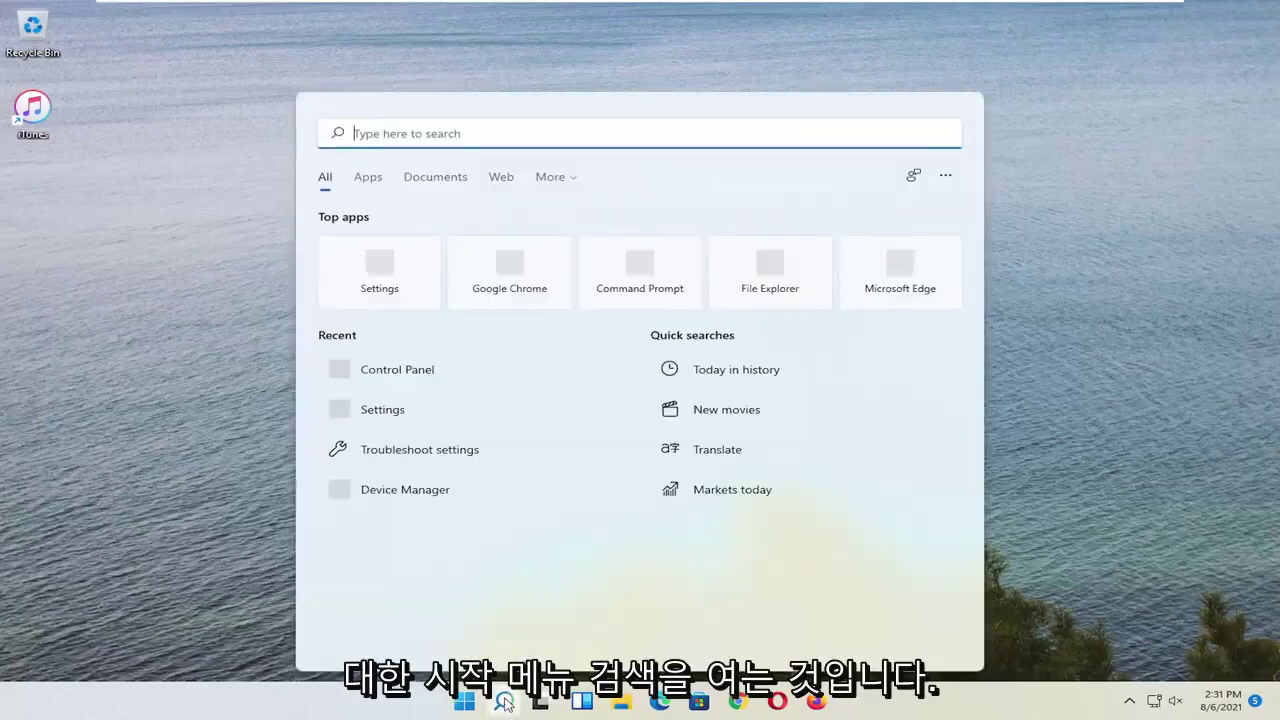
text(control panel)
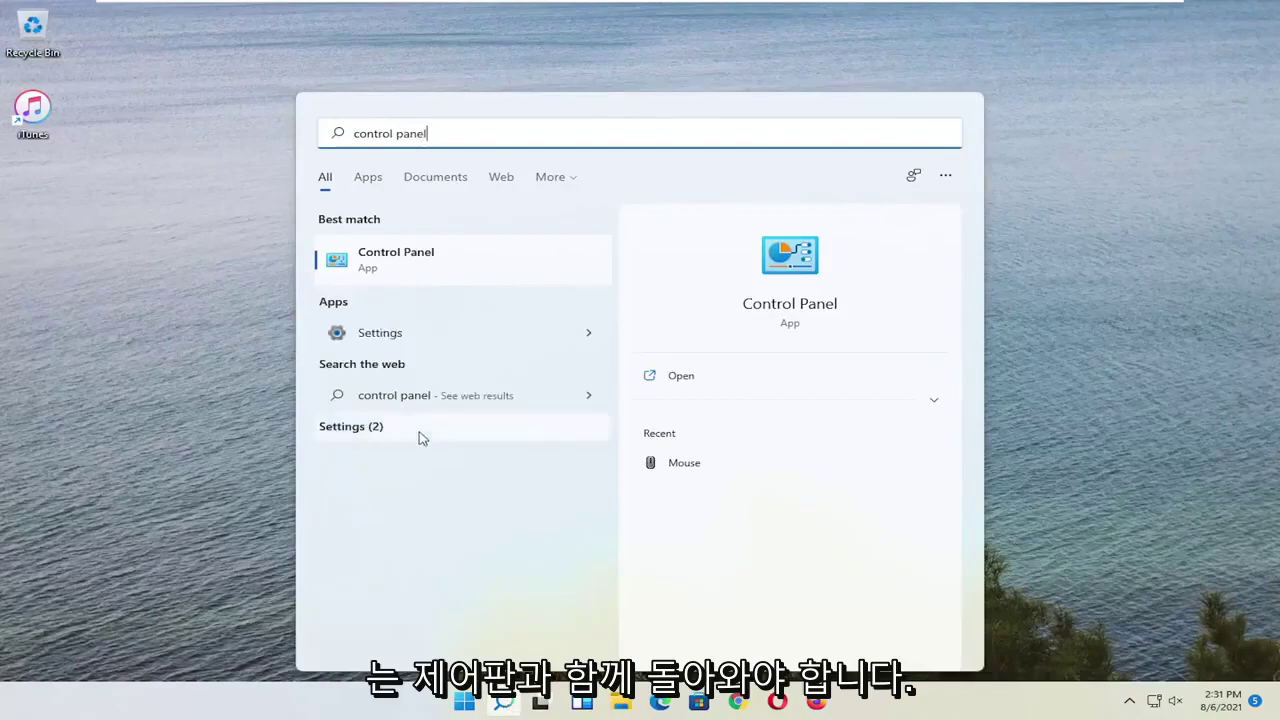
click(414, 270)
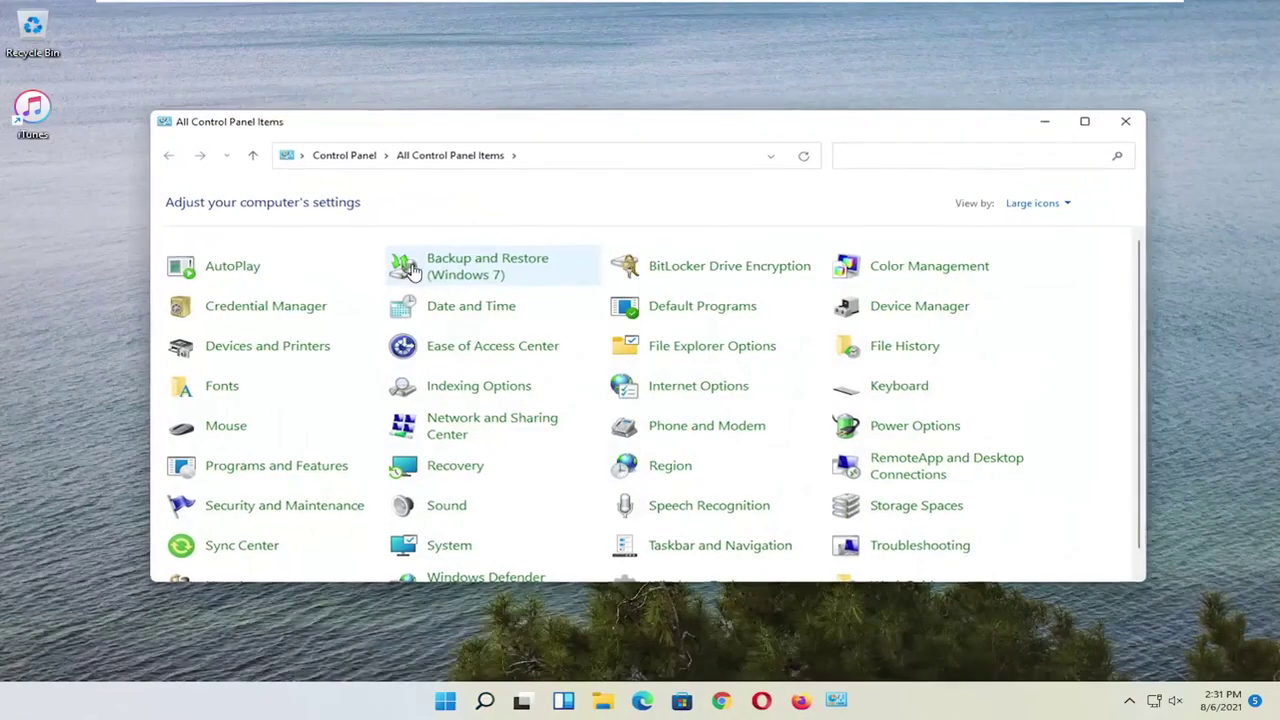
click(1062, 205)
click(1045, 247)
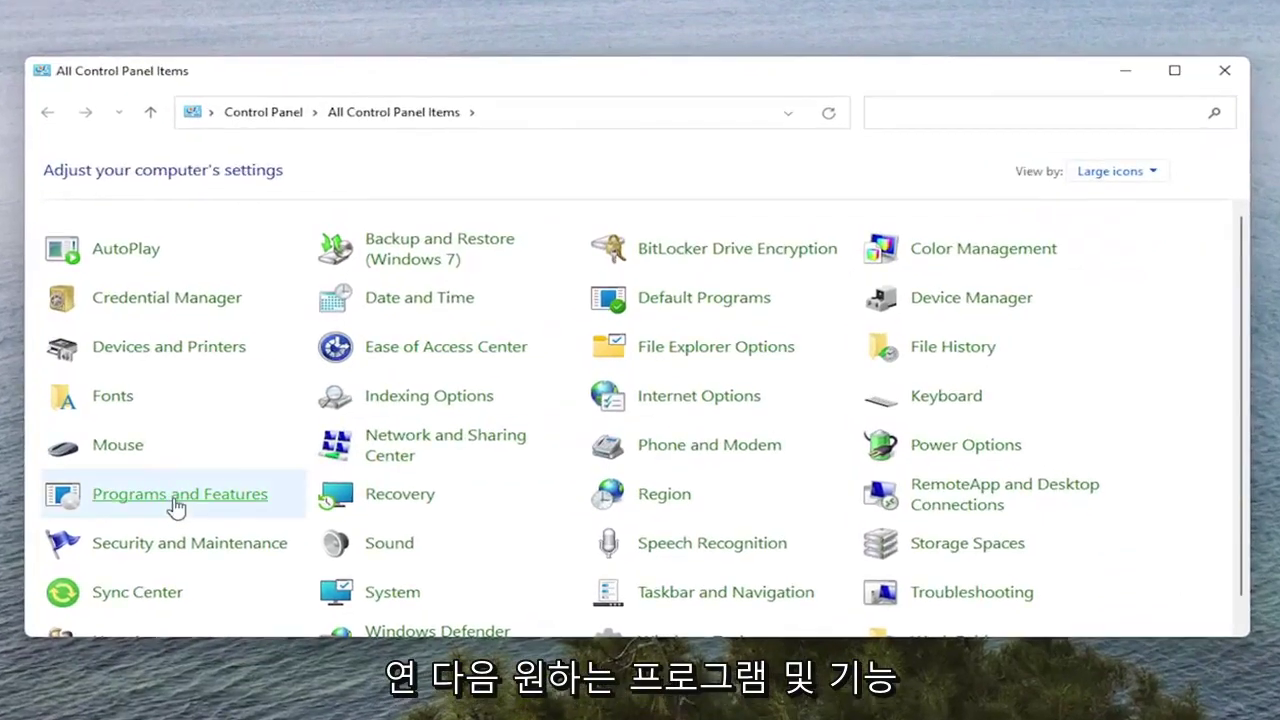
click(193, 506)
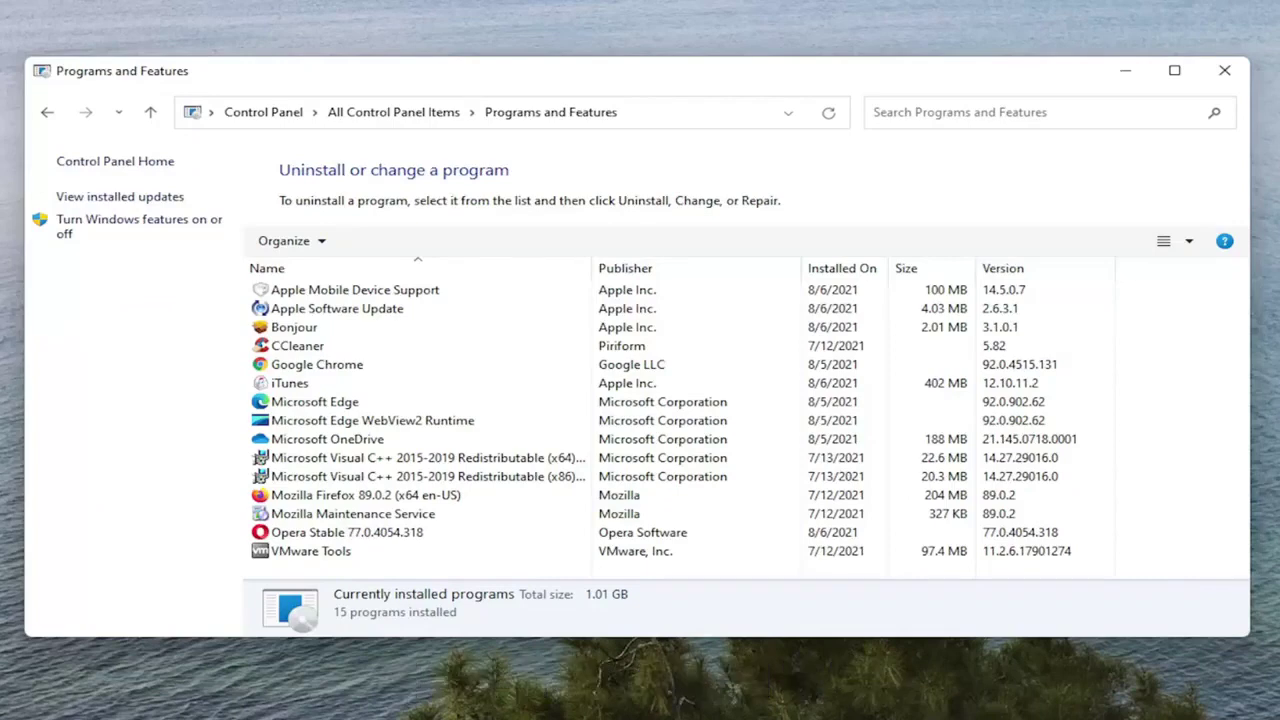
Step: Repair Apple Mobile Device Support, approving the User Account Control prompt
click(312, 294)
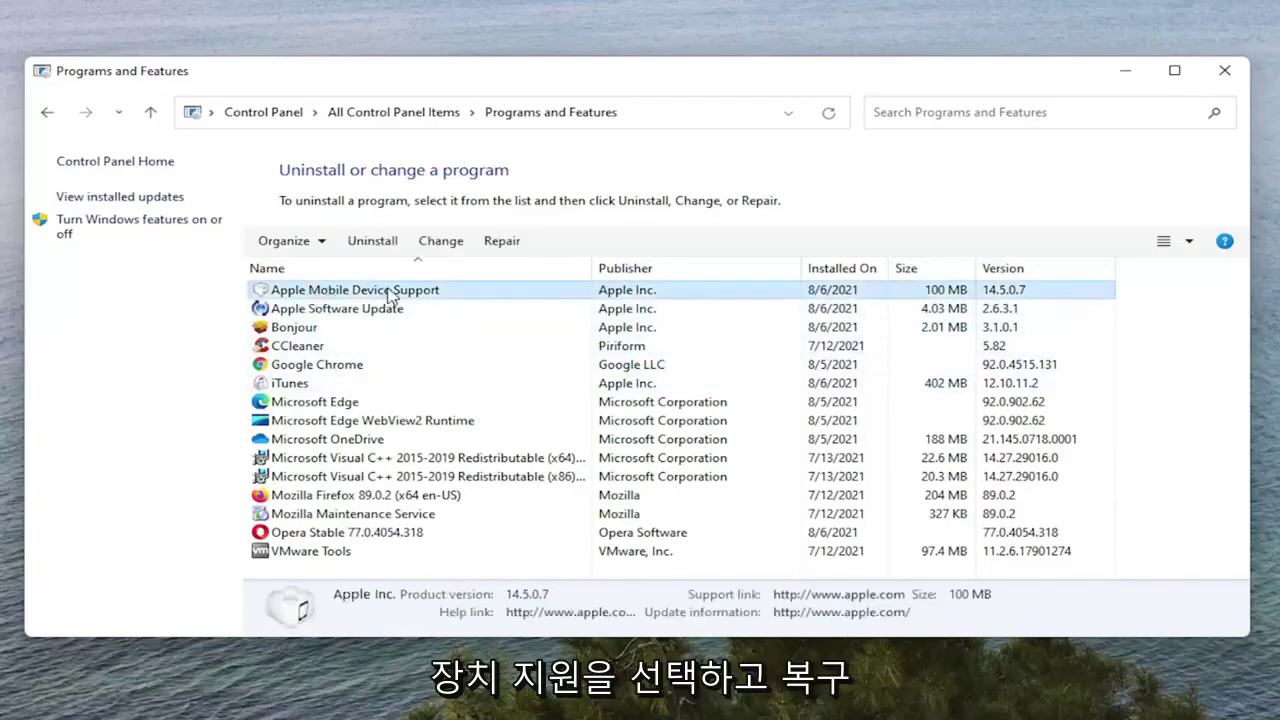
click(502, 240)
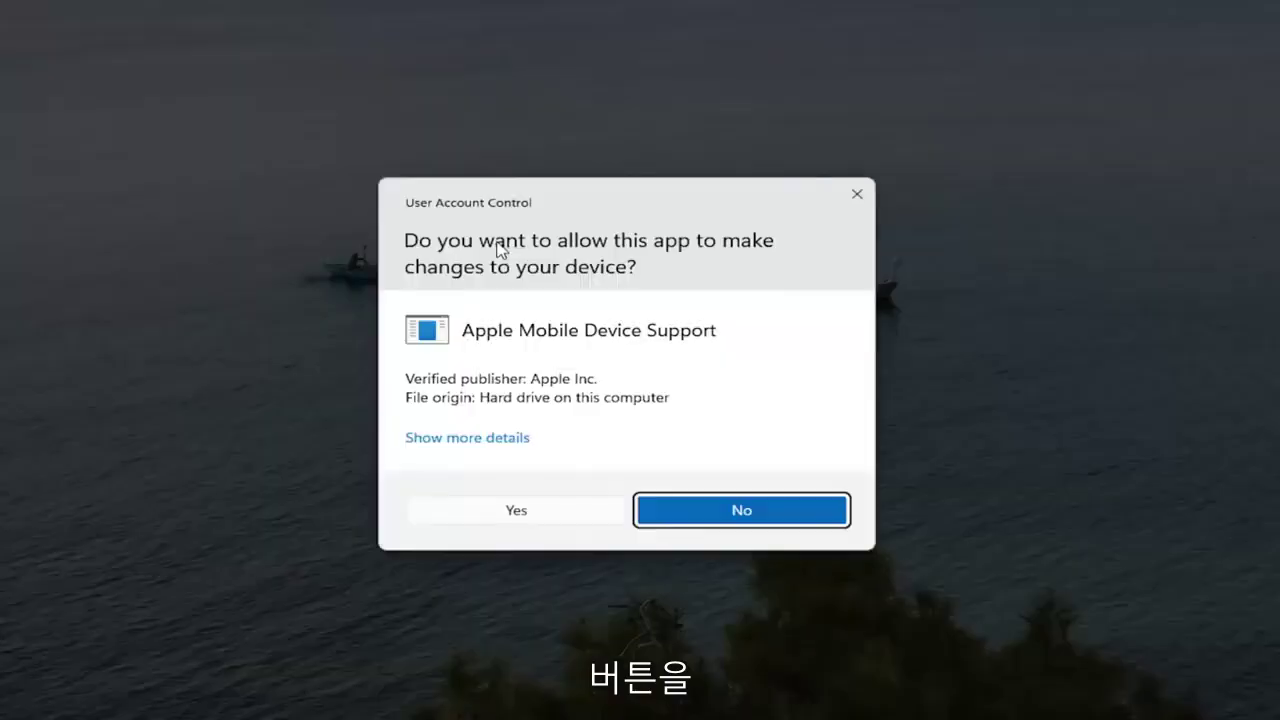
click(514, 512)
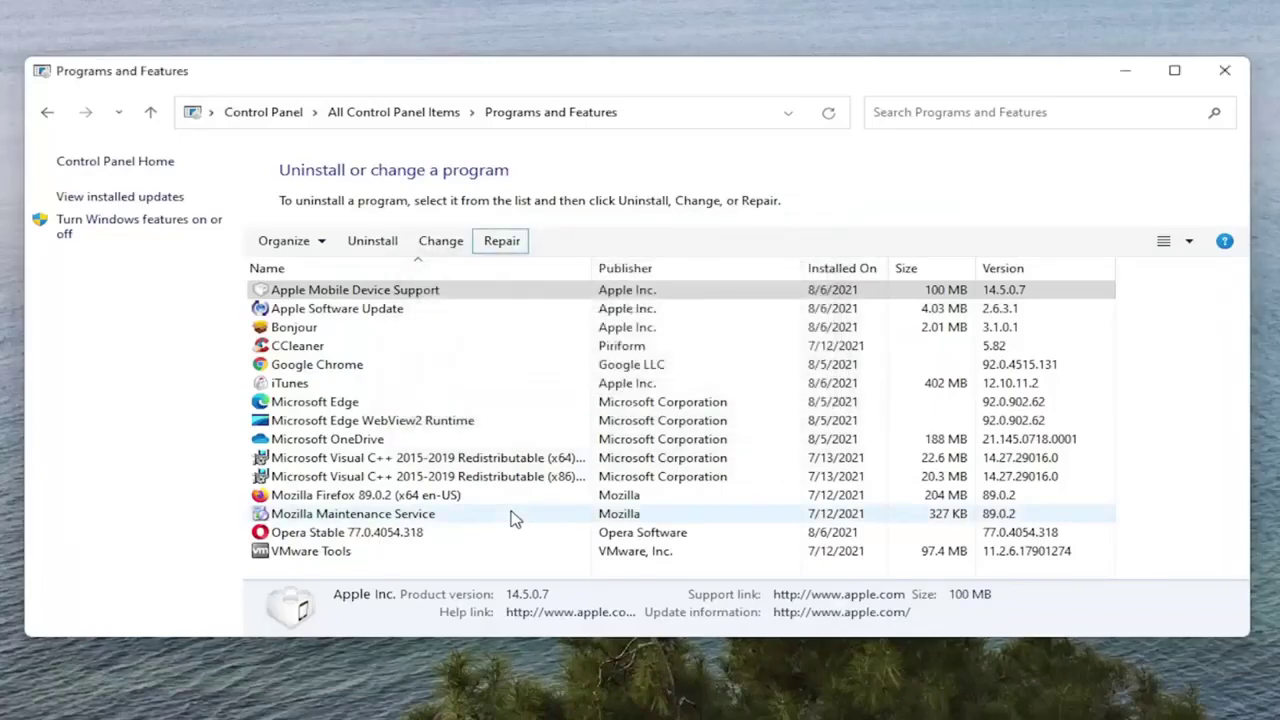
Step: Repair Apple Software Update, approving the User Account Control prompt
click(335, 308)
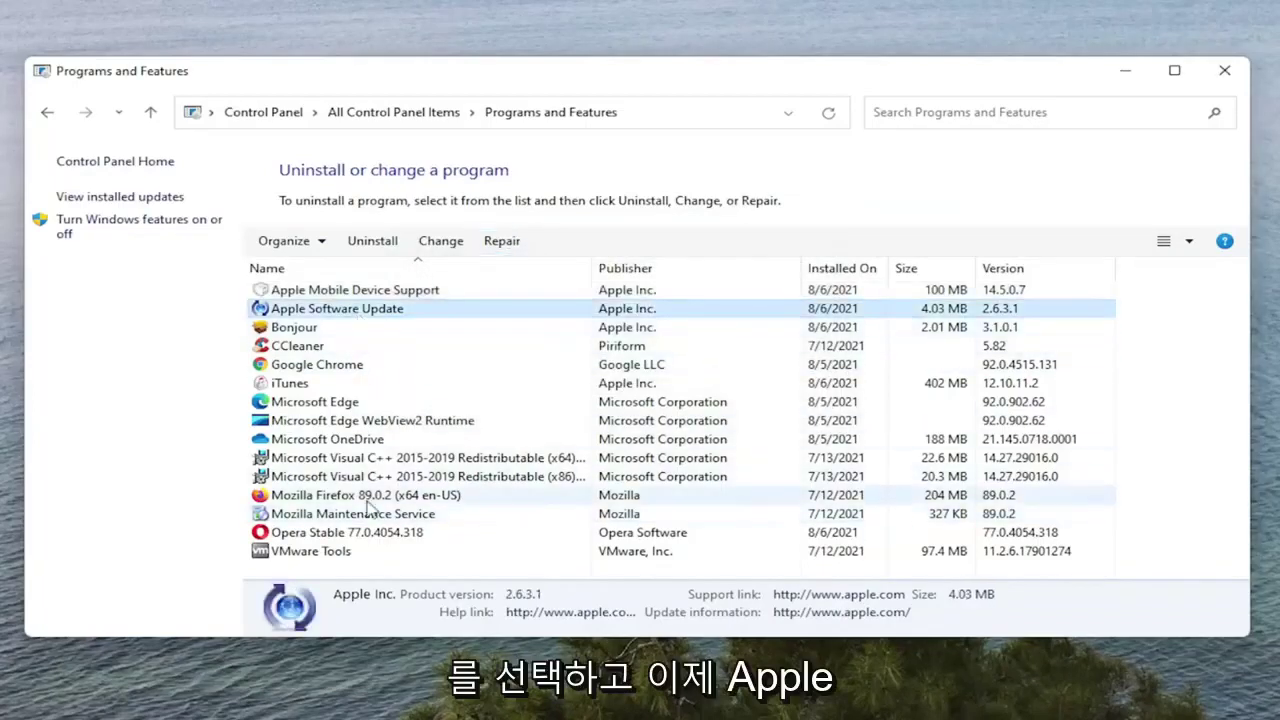
click(501, 241)
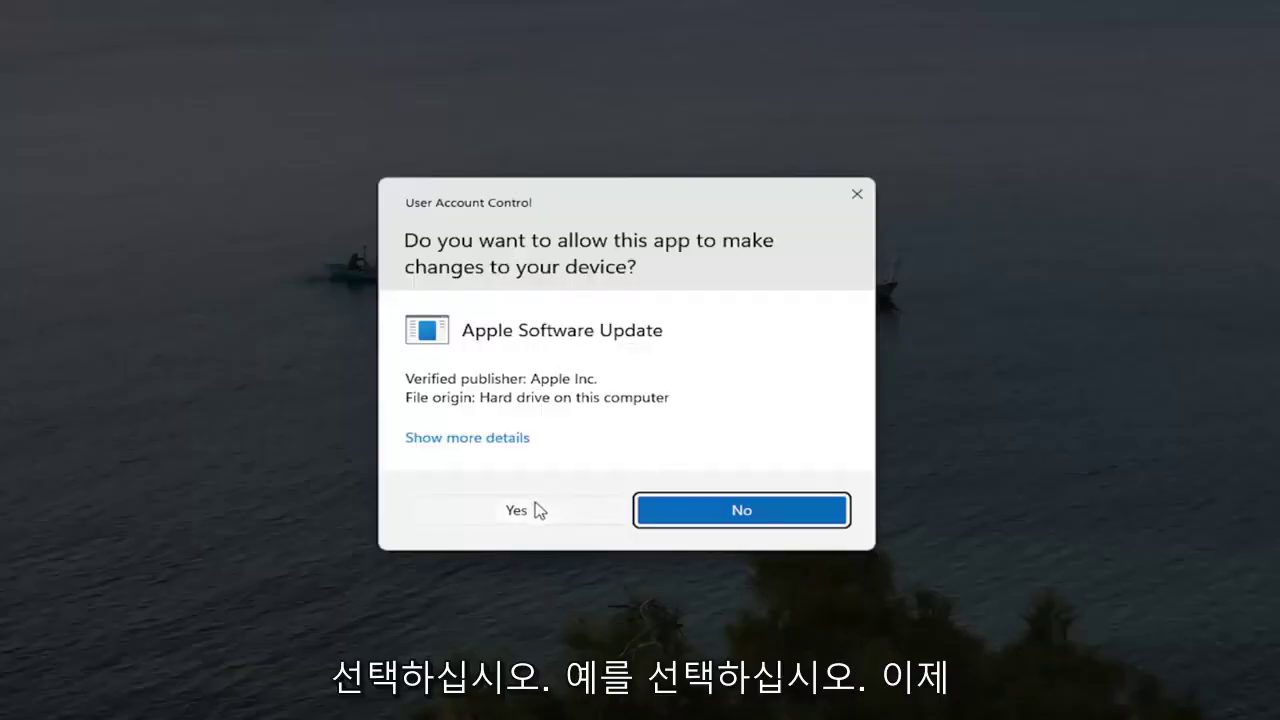
click(535, 510)
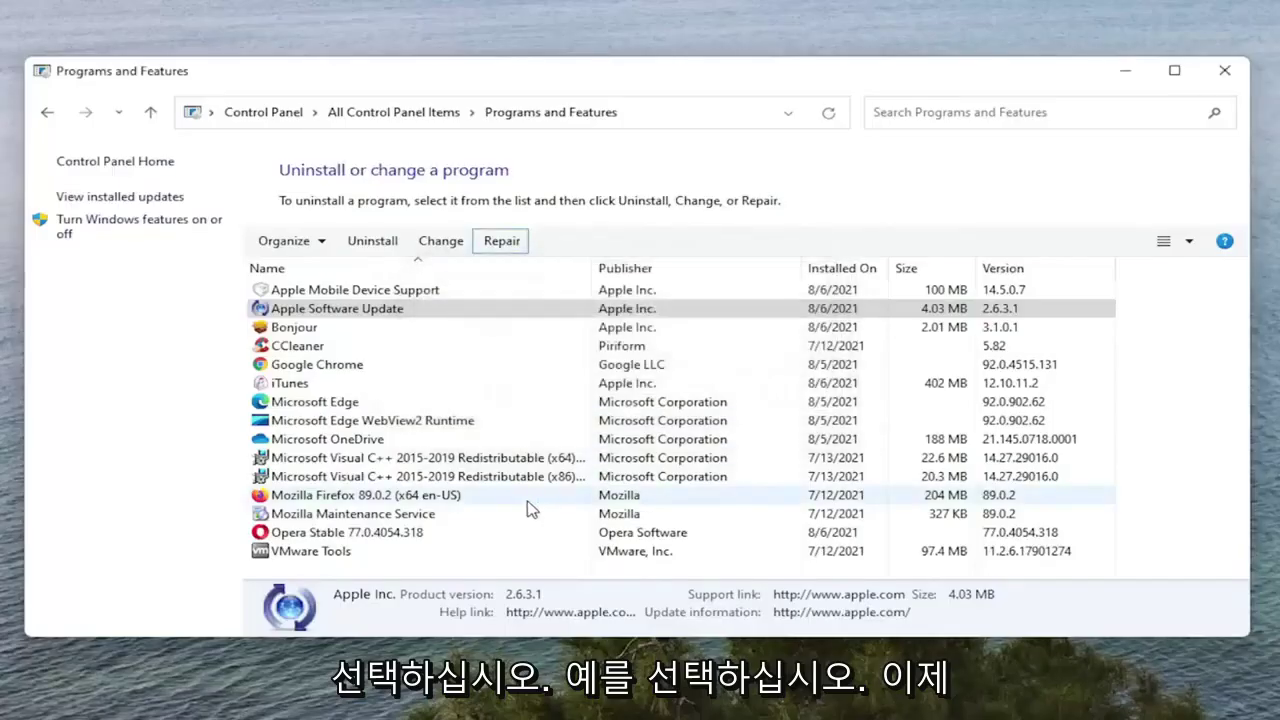
click(320, 385)
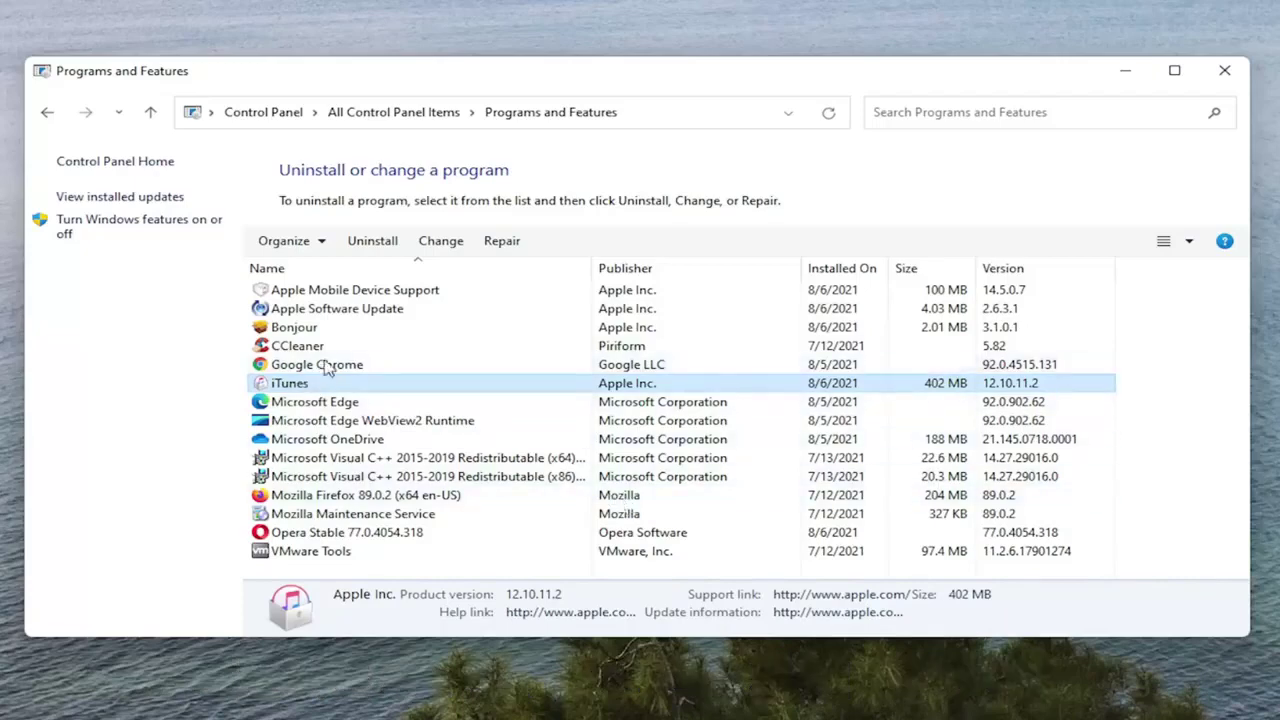
Step: Repair iTunes with UAC approval, then close the Programs and Features window
click(499, 247)
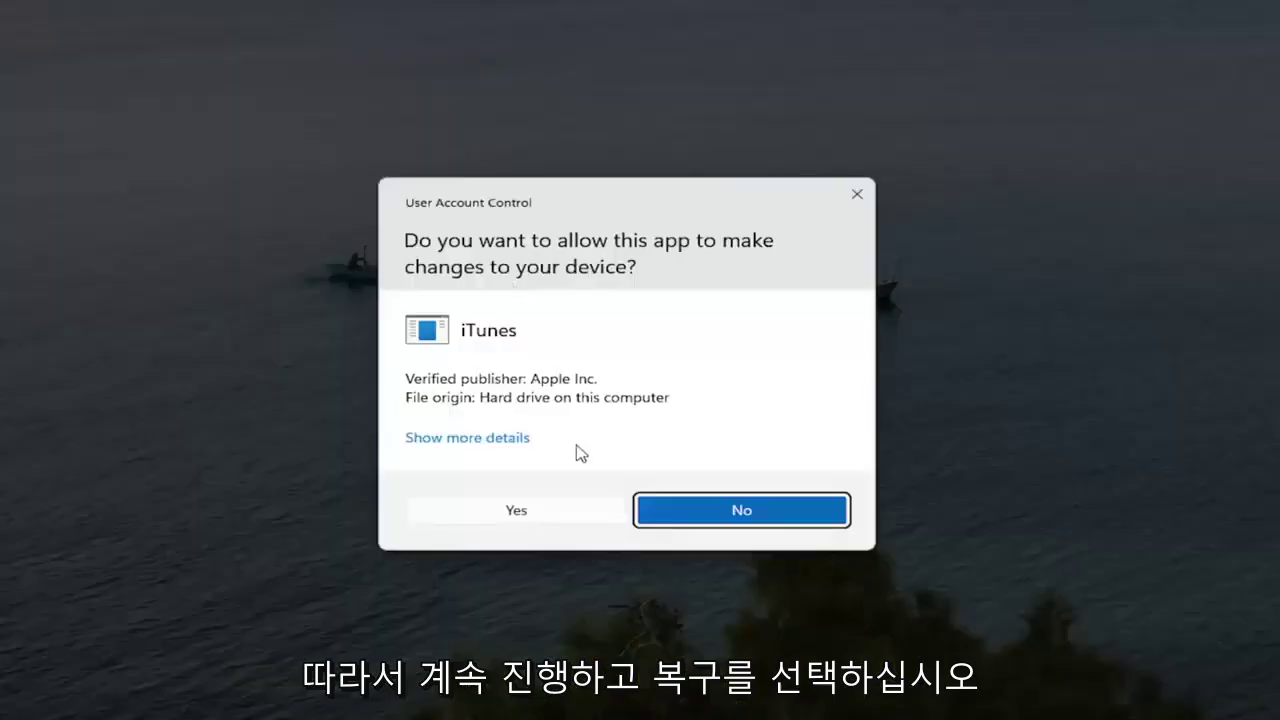
click(526, 509)
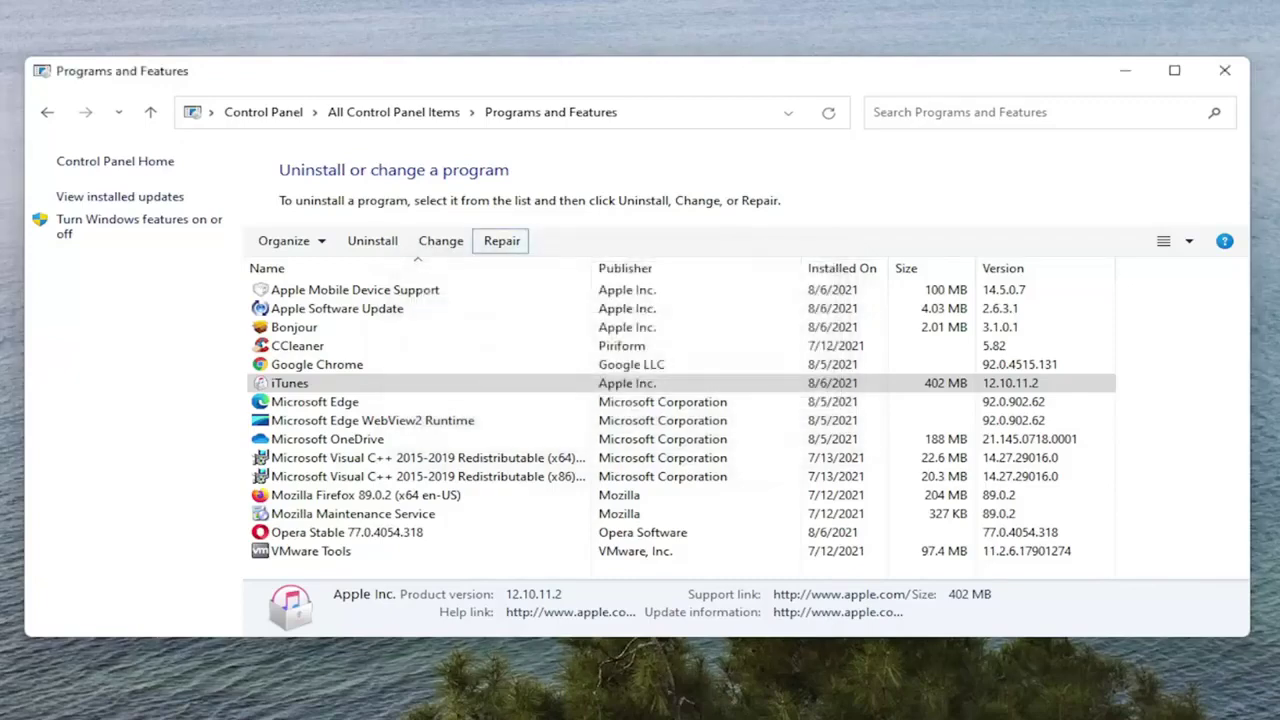
click(1222, 70)
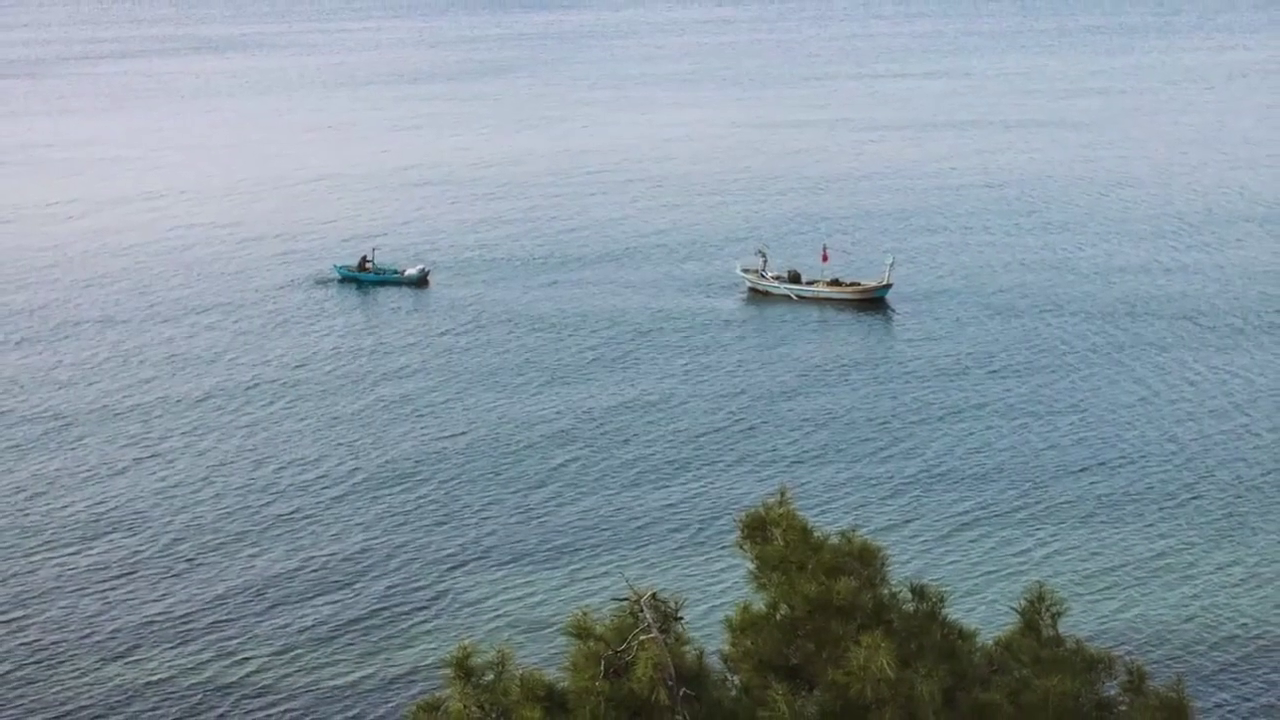
Step: Launch Device Manager from search, center its window, and expand Universal Serial Bus controllers
key(super+s)
text(device manager)
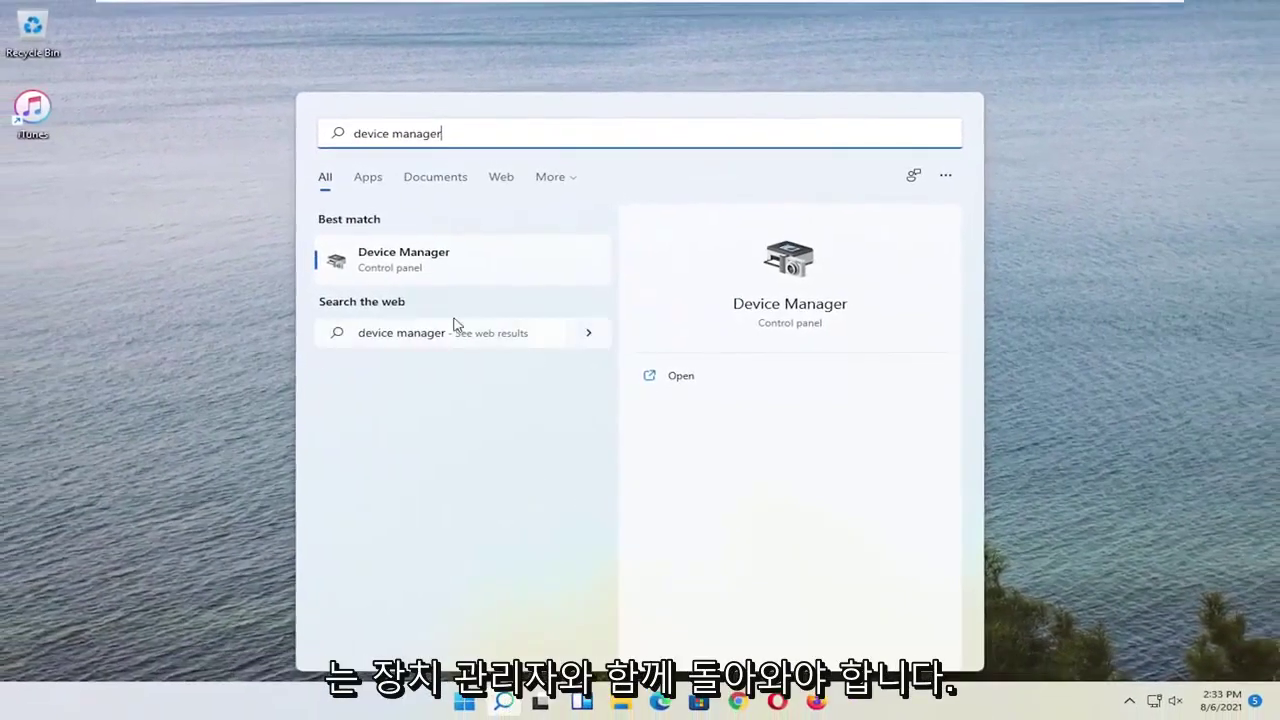
click(405, 260)
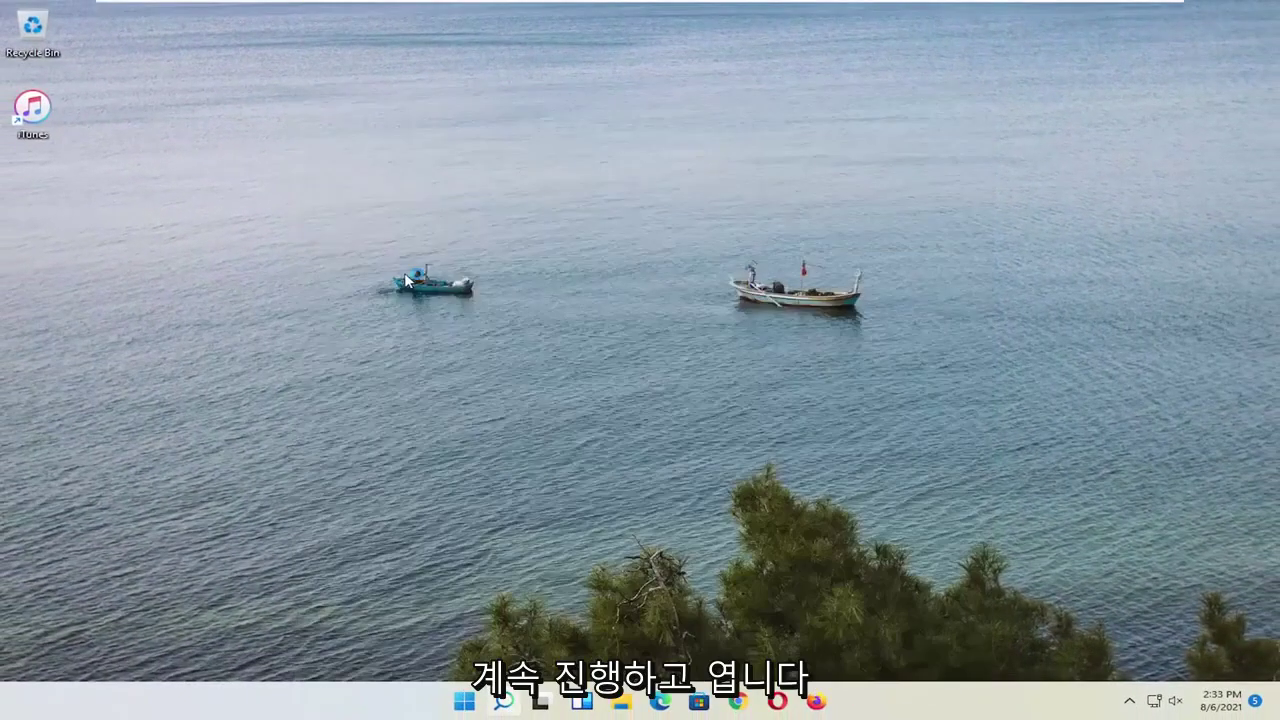
drag(447, 49, 675, 71)
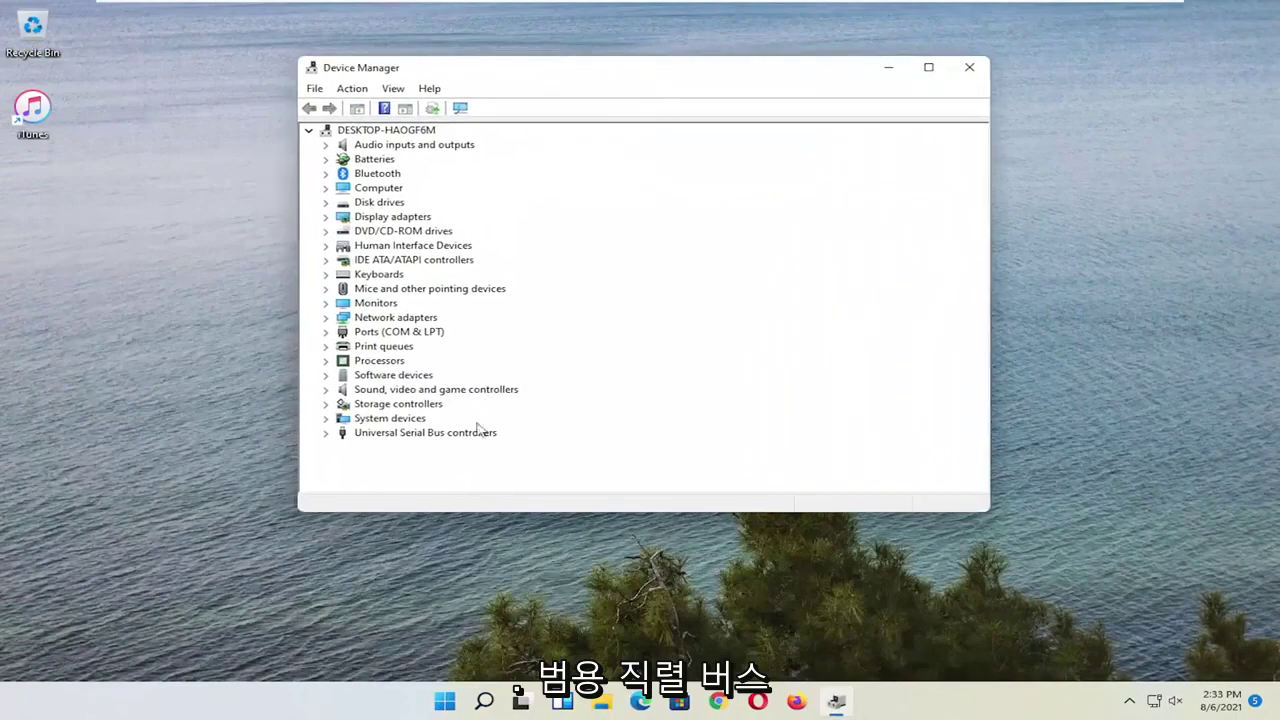
click(409, 437)
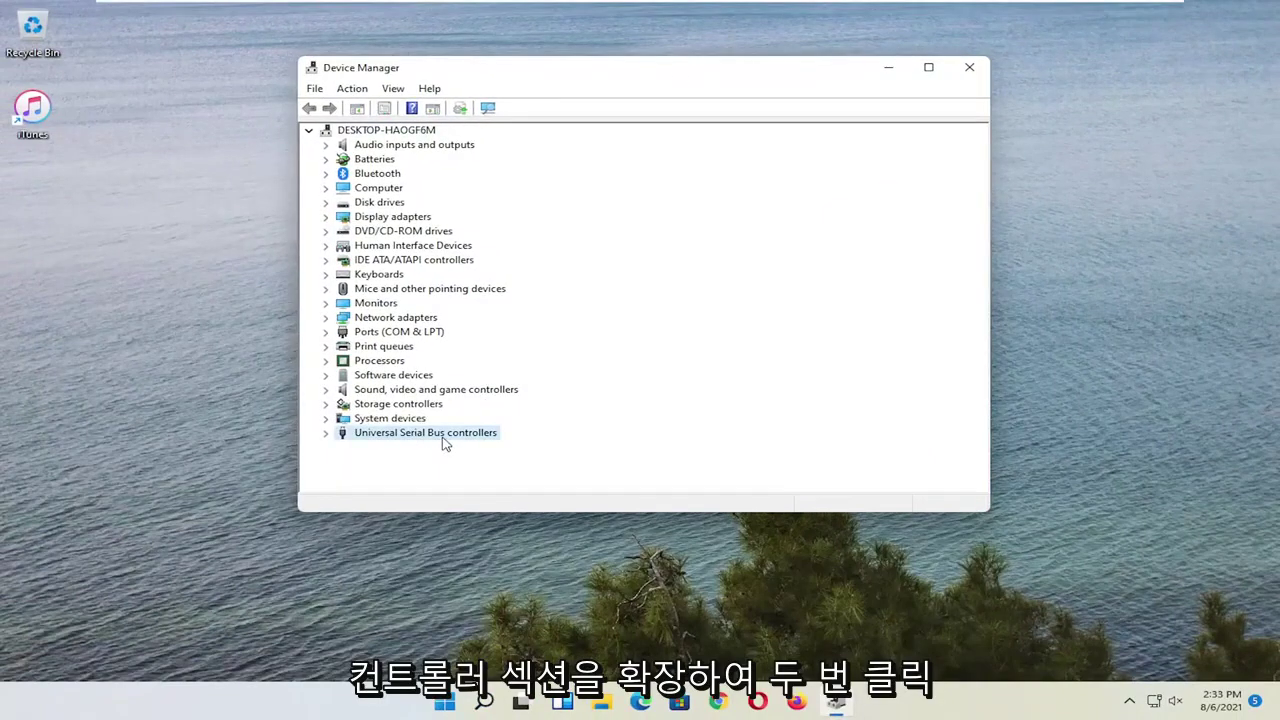
double_click(443, 434)
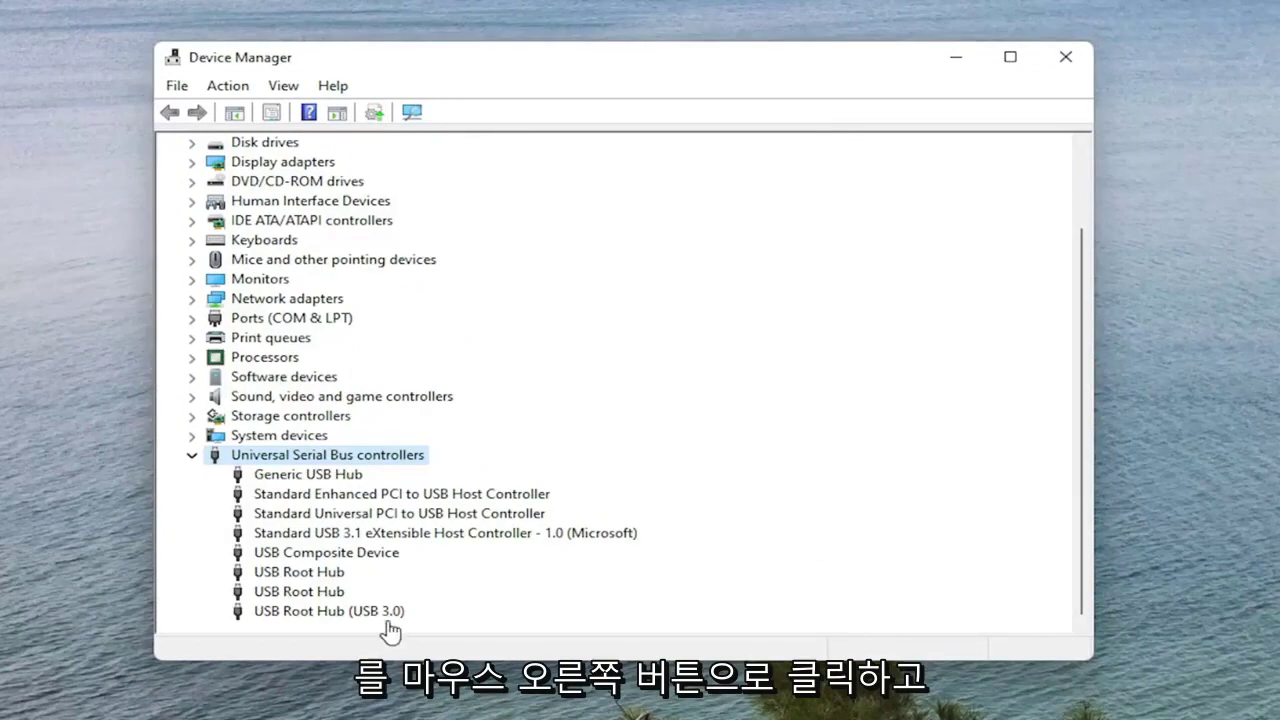
Step: Begin updating the second USB Root Hub's driver, trying the automatic search first
right_click(292, 591)
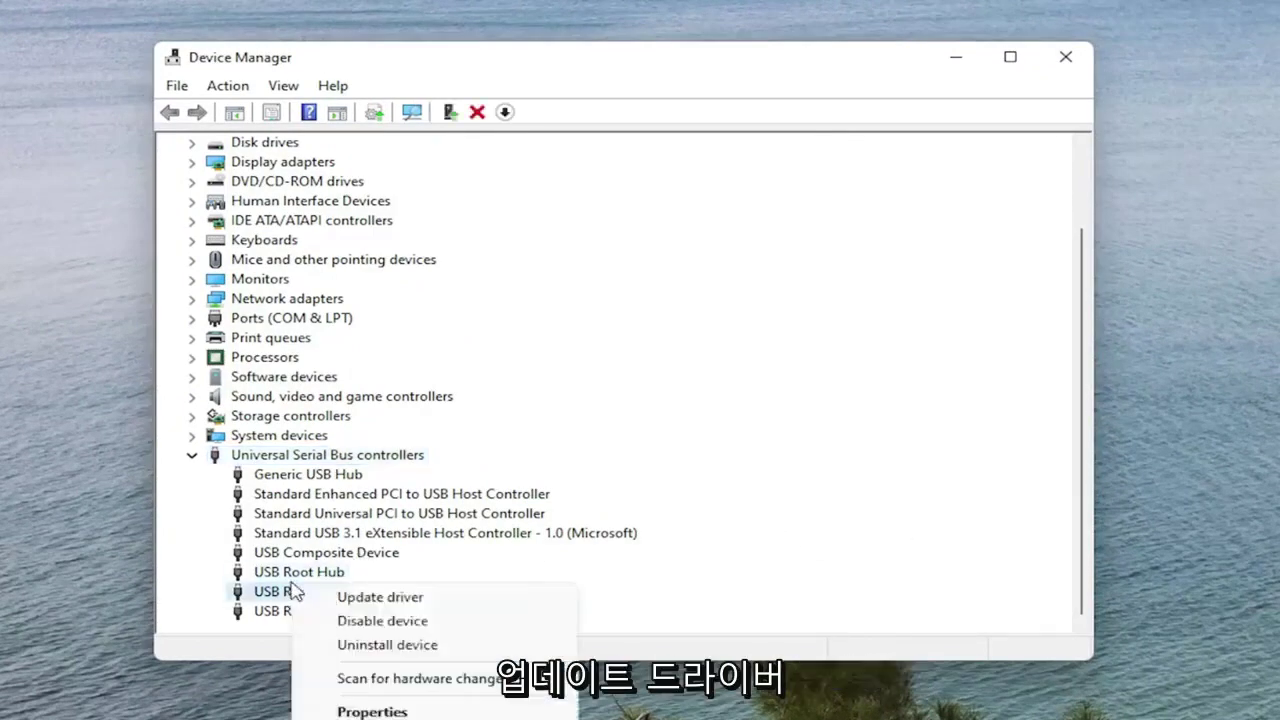
click(382, 597)
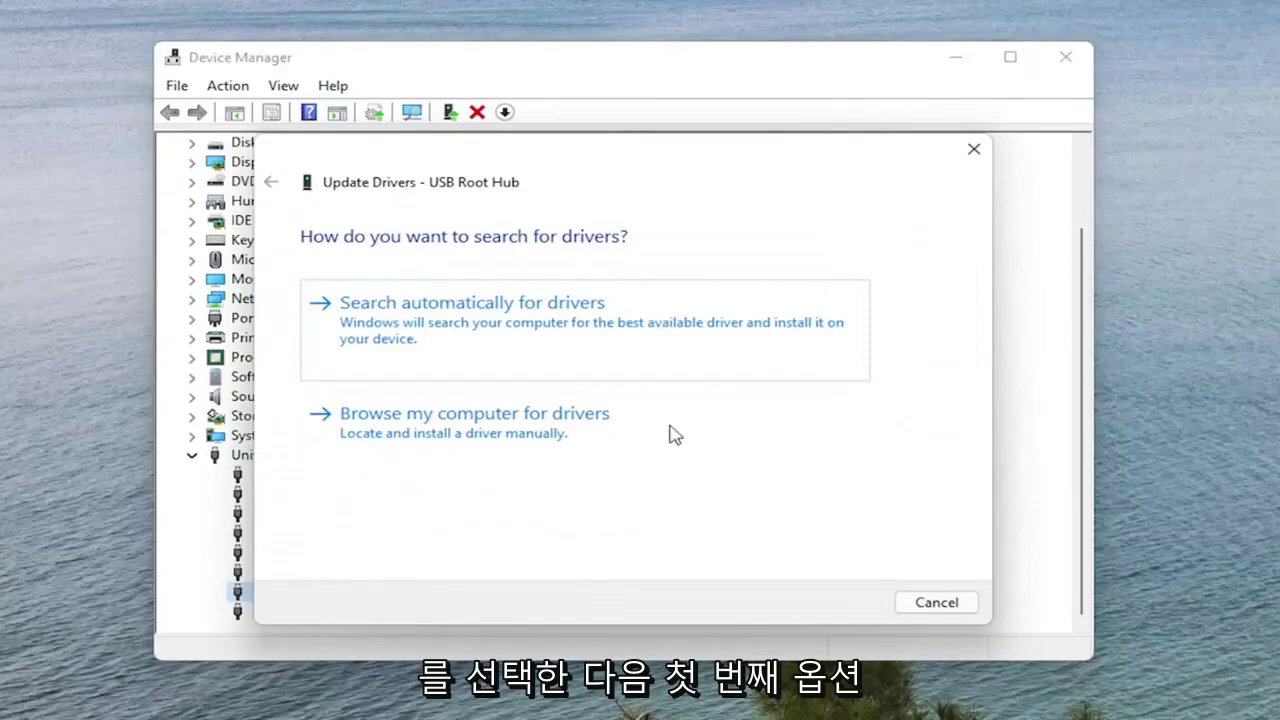
click(537, 331)
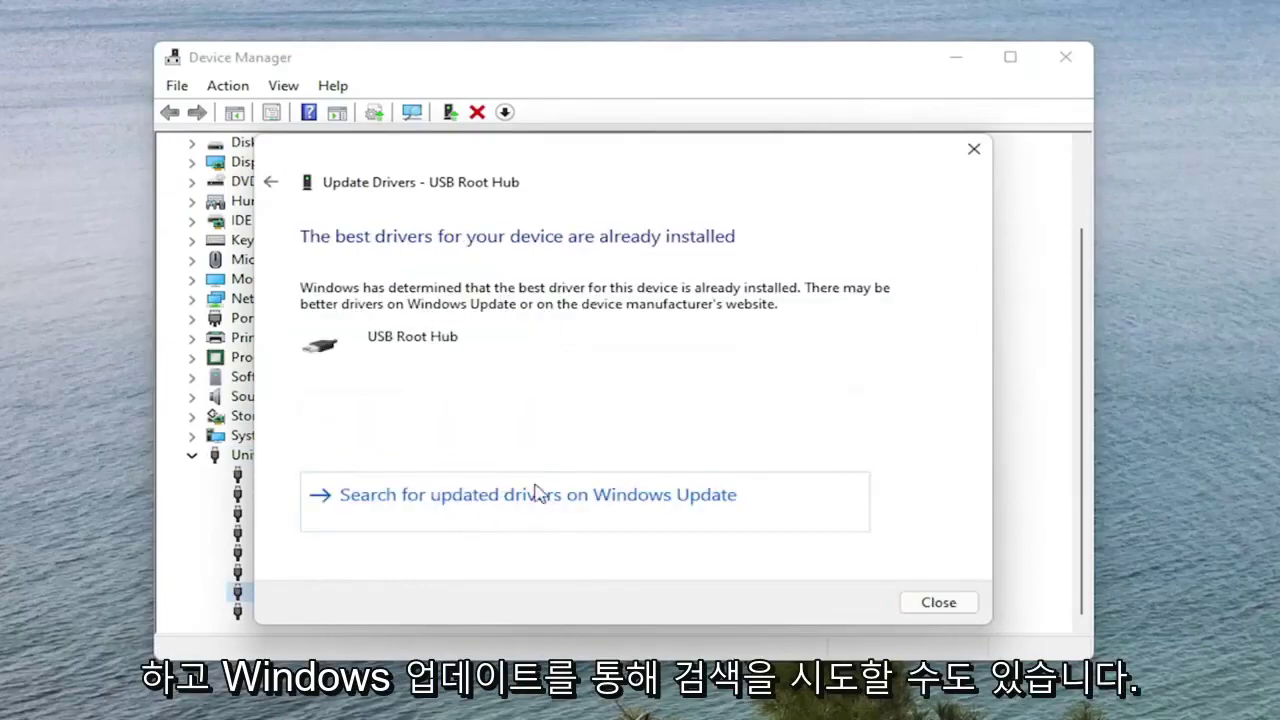
click(273, 183)
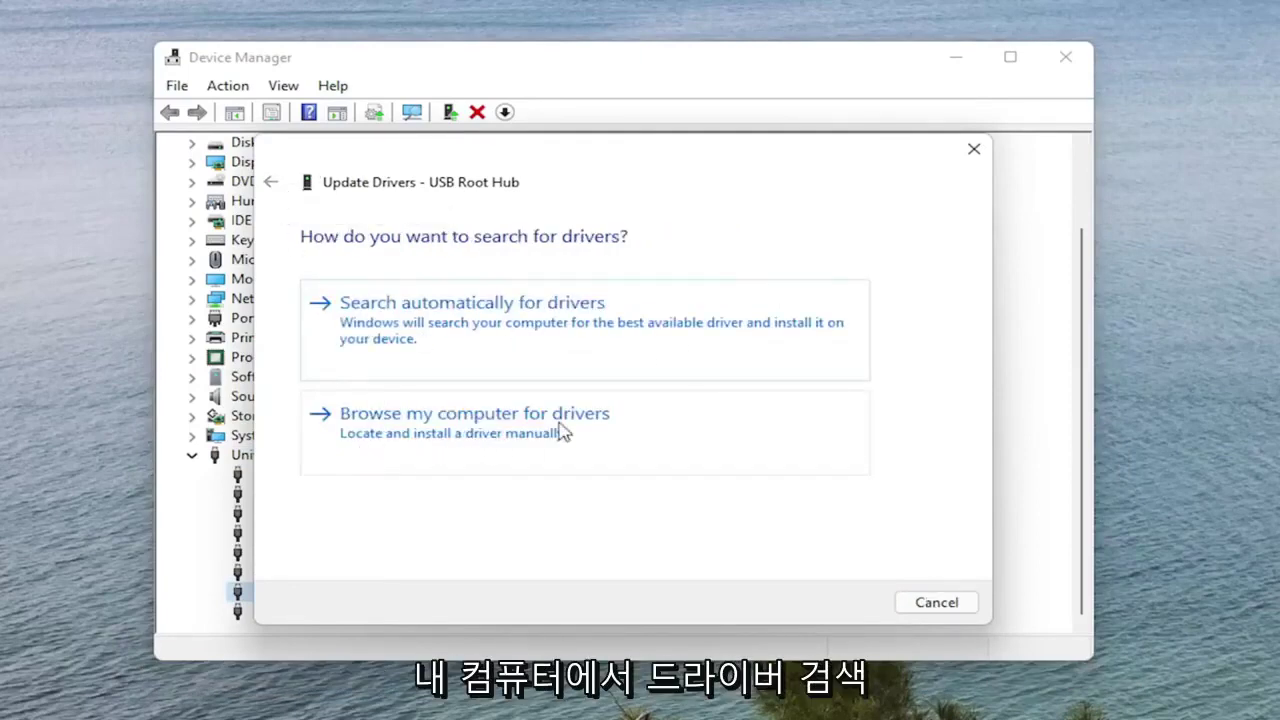
Step: Reinstall the USB Root Hub driver from drivers on this computer, then close Device Manager
click(441, 436)
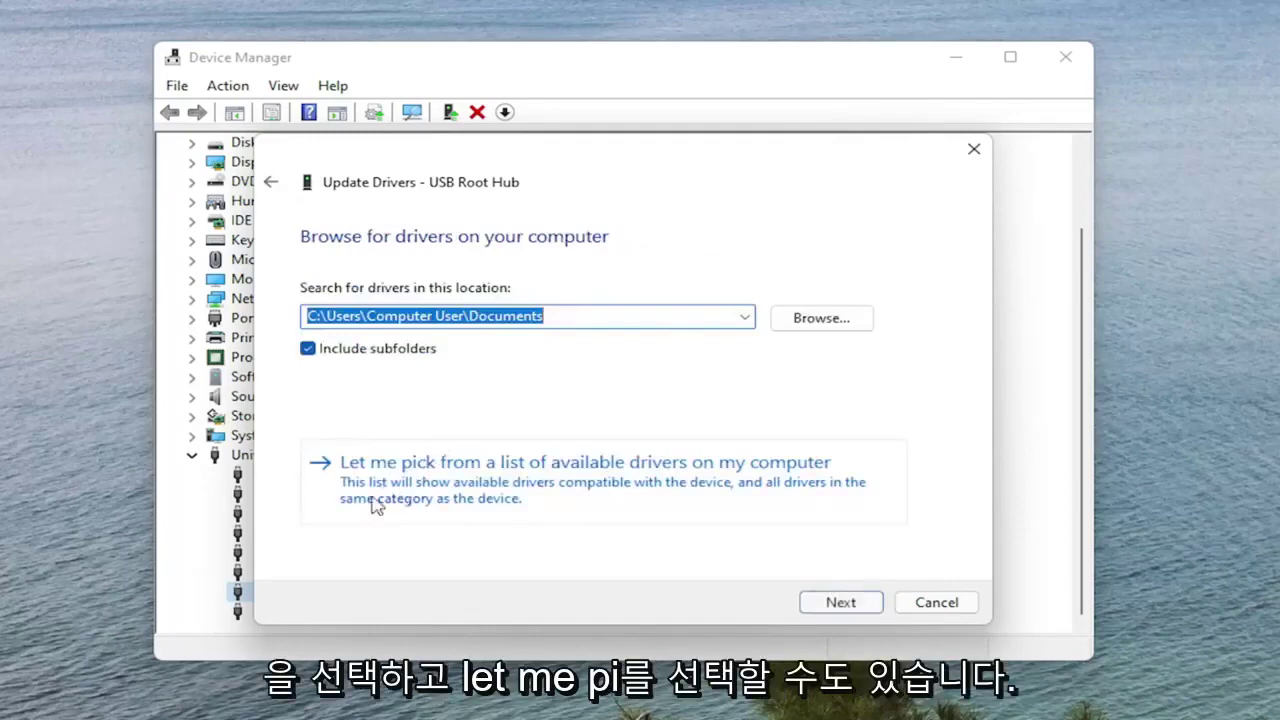
click(621, 490)
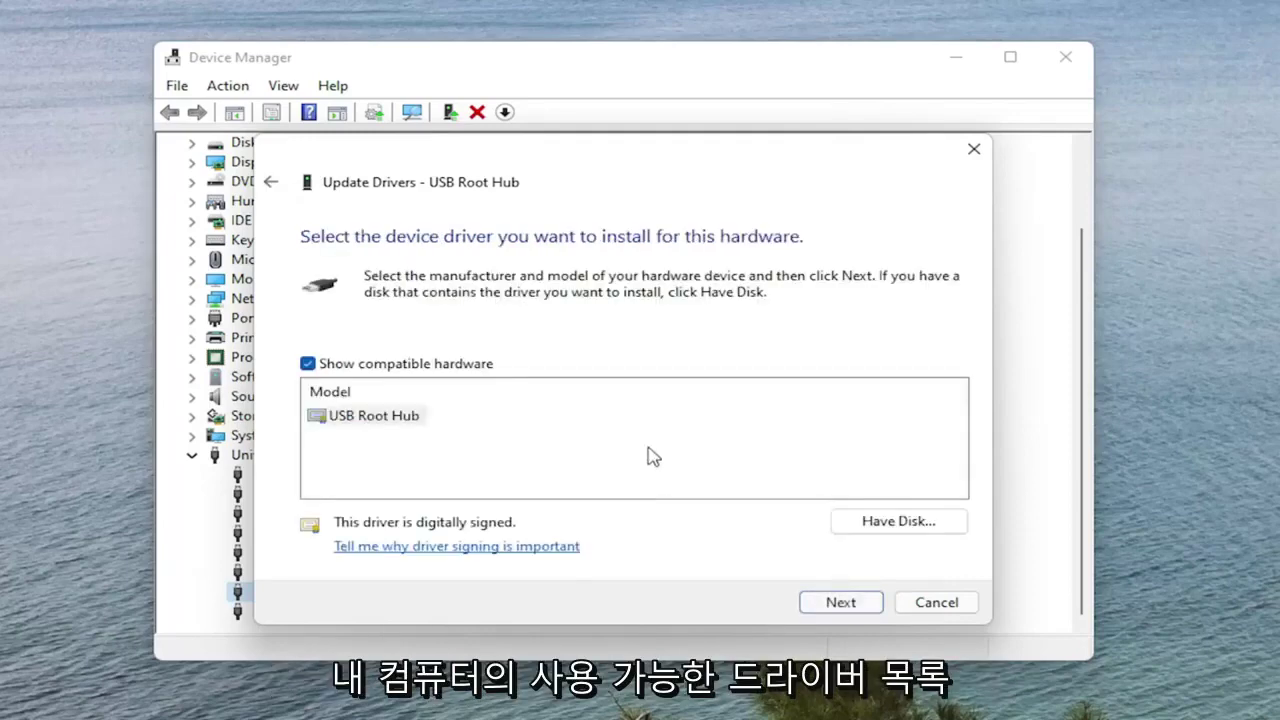
click(372, 418)
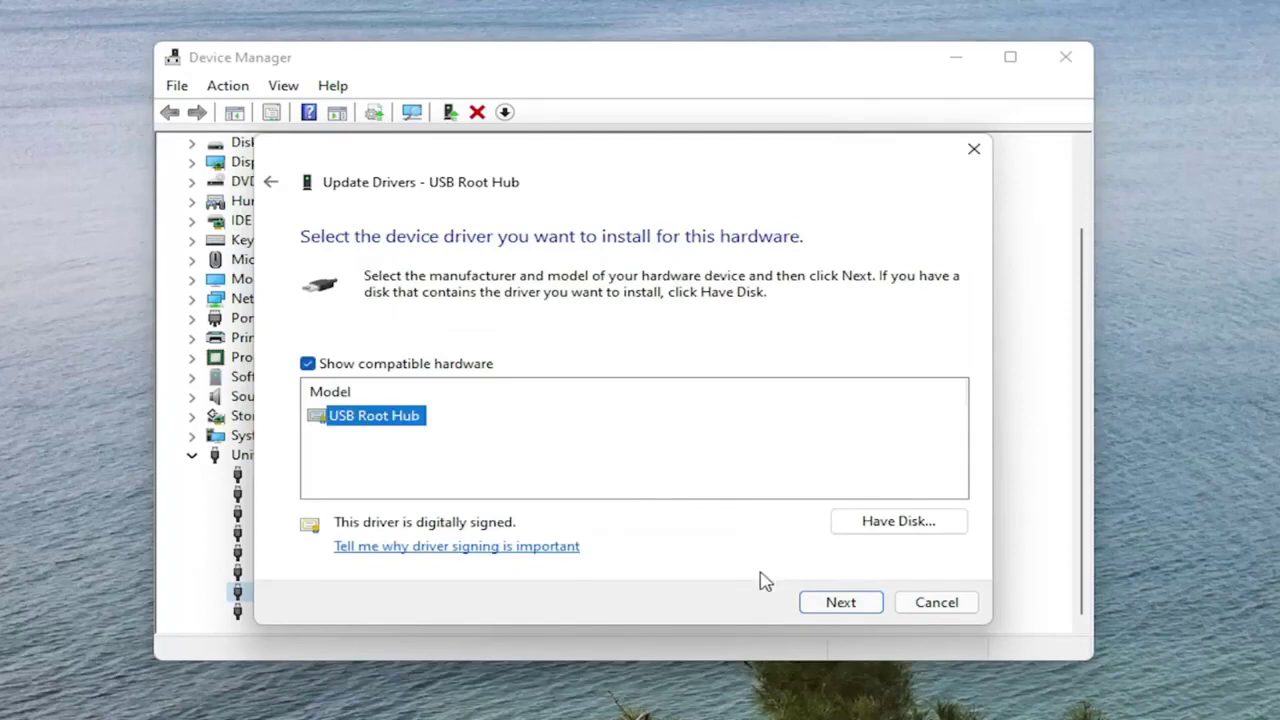
click(840, 603)
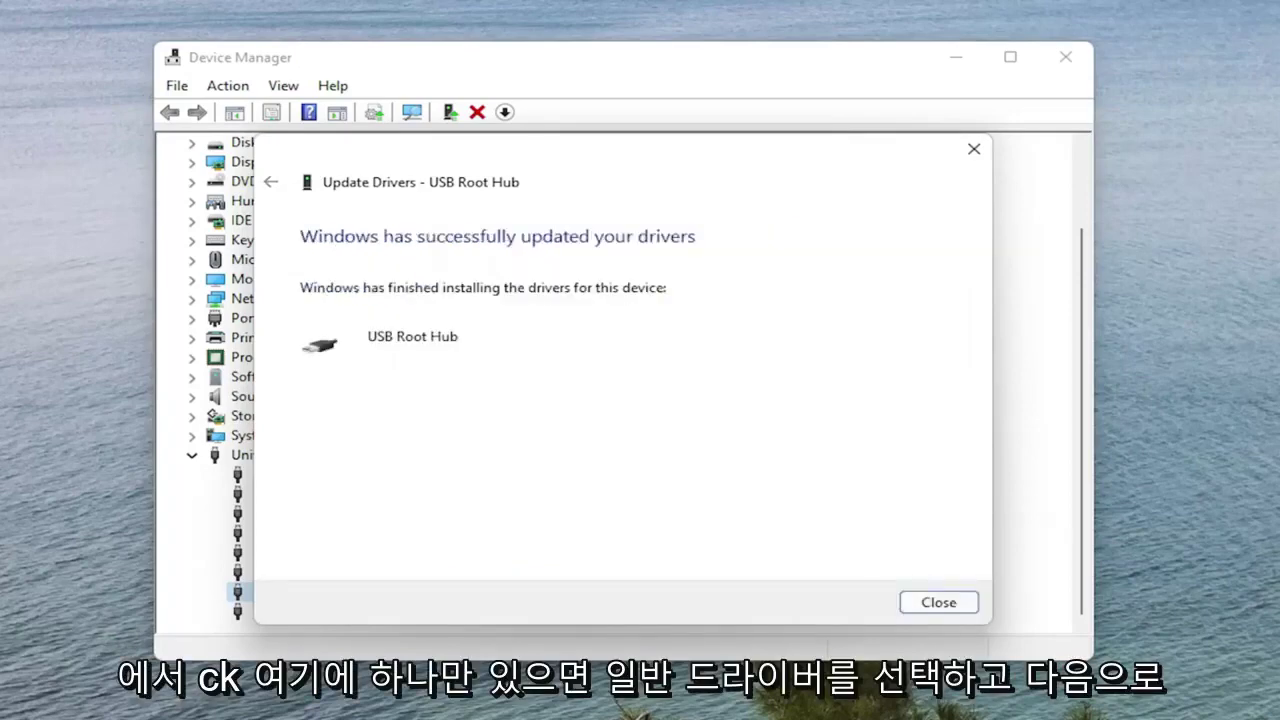
click(930, 603)
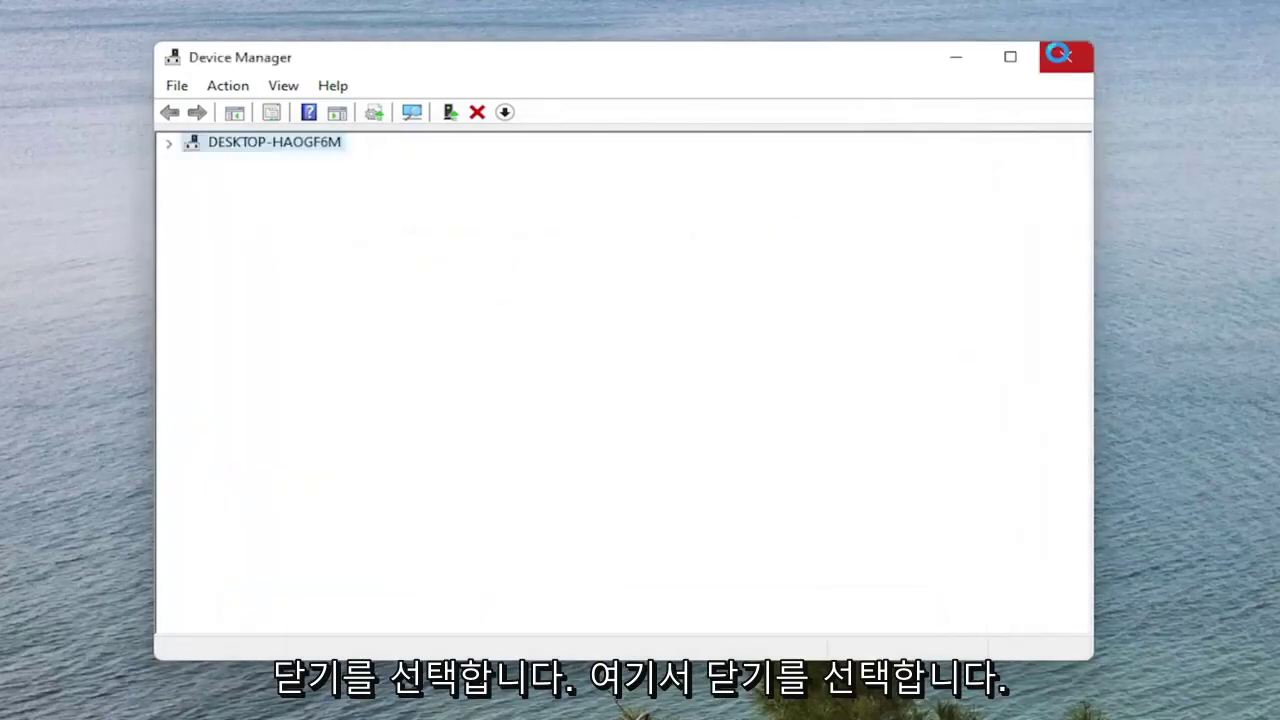
click(1062, 57)
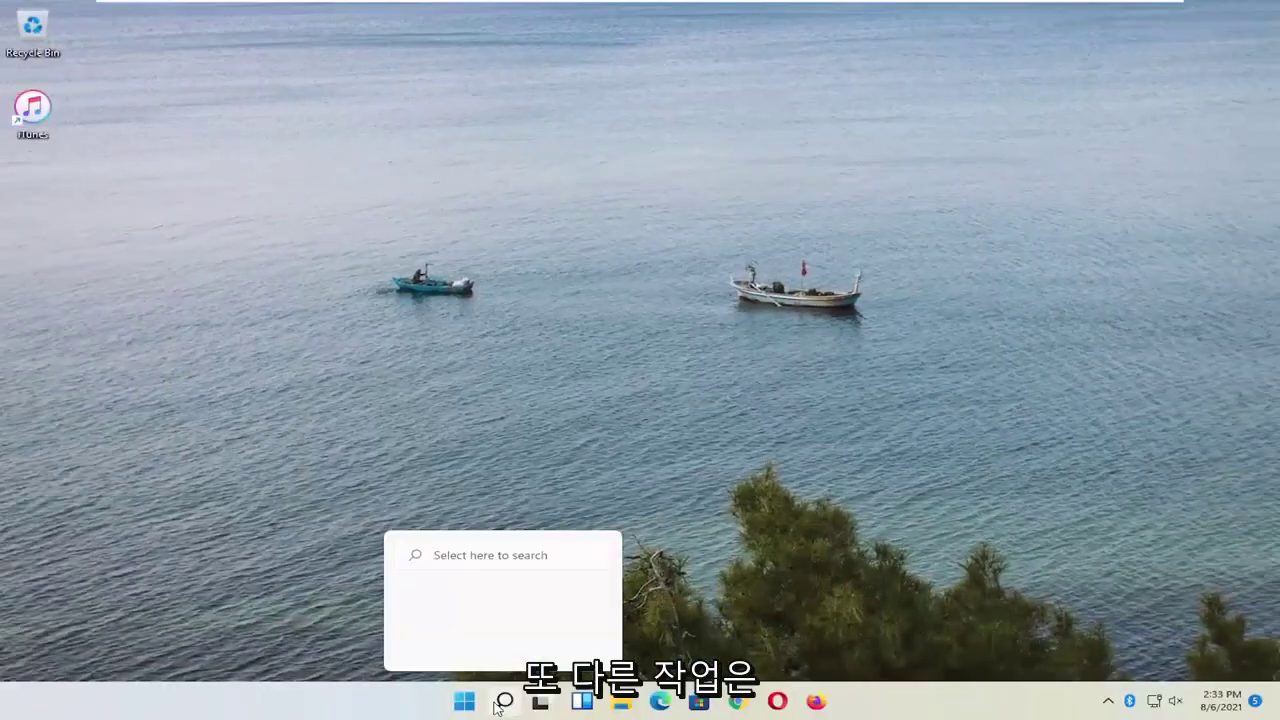
Step: Search for 'services' and launch the Services console
click(497, 707)
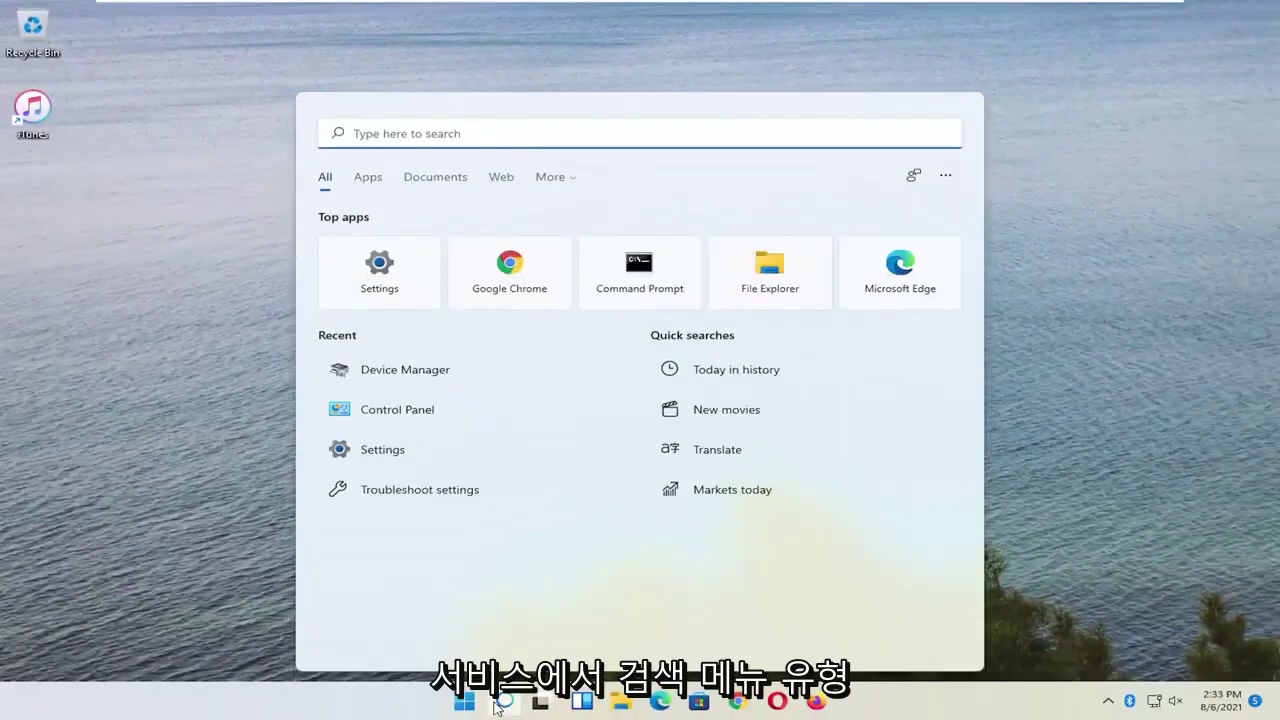
text(services)
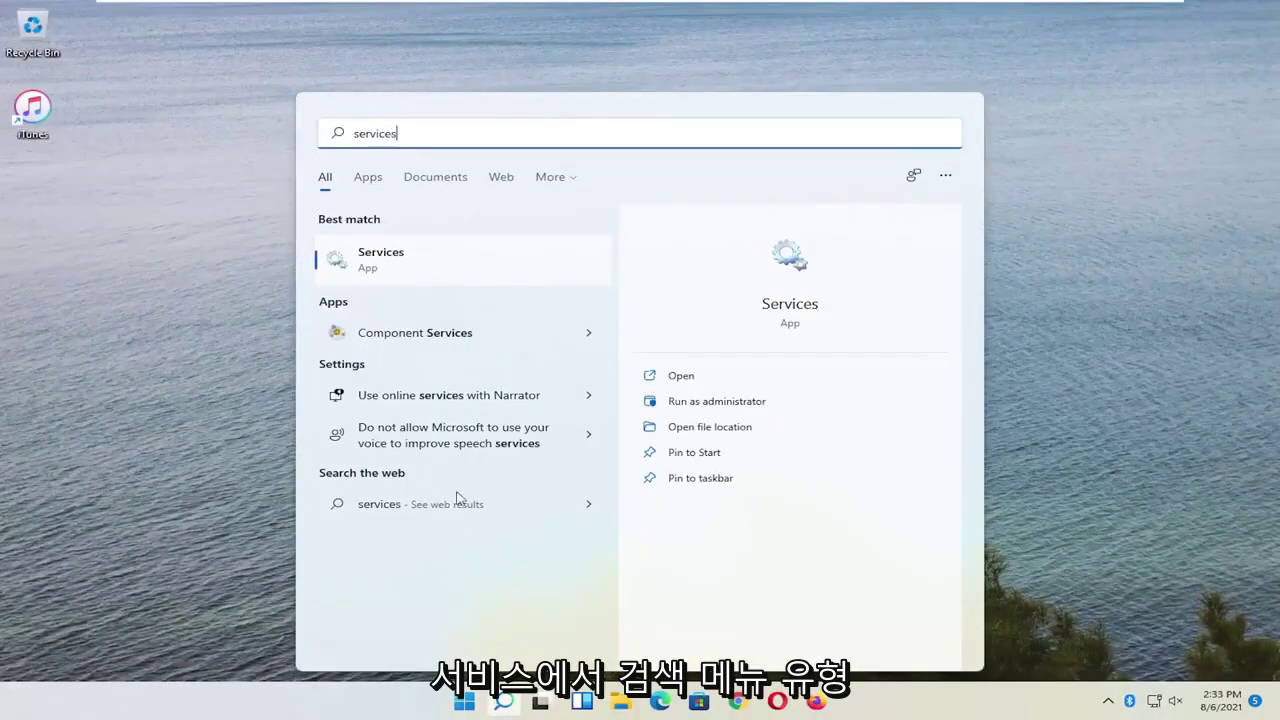
click(416, 262)
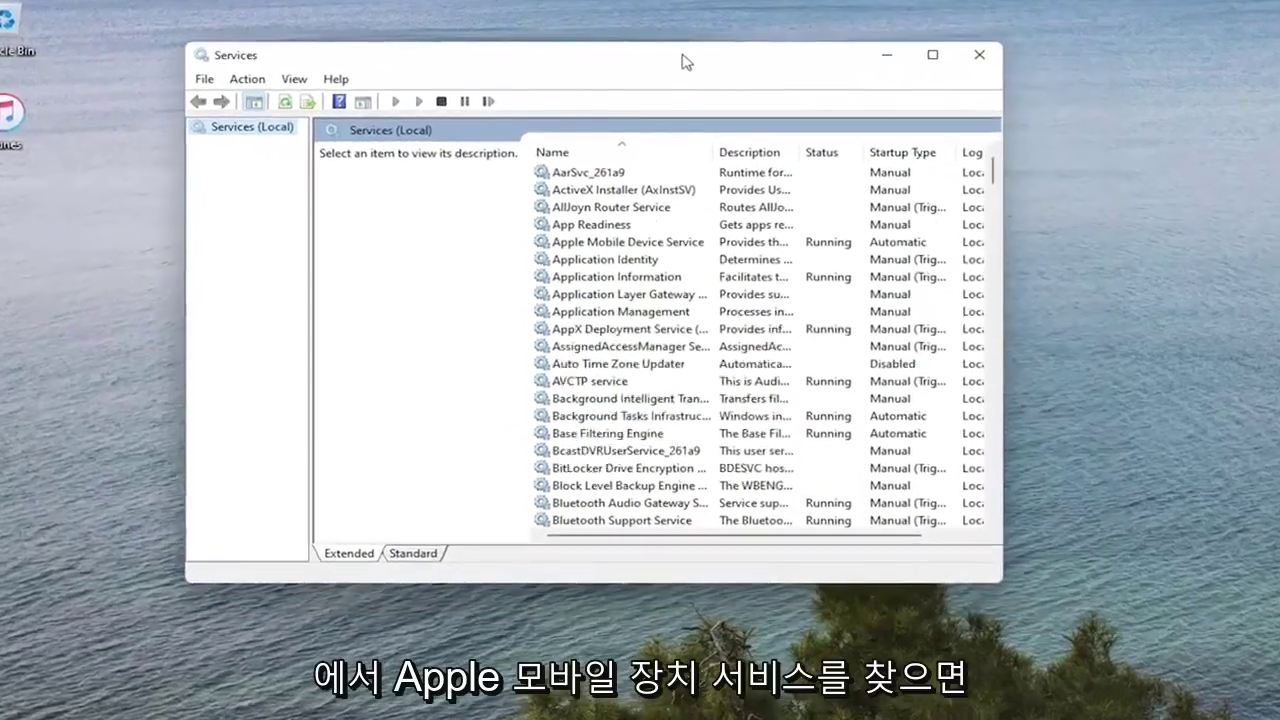
Step: Select Apple Mobile Device Service and enlarge the Services window and Name column
click(599, 311)
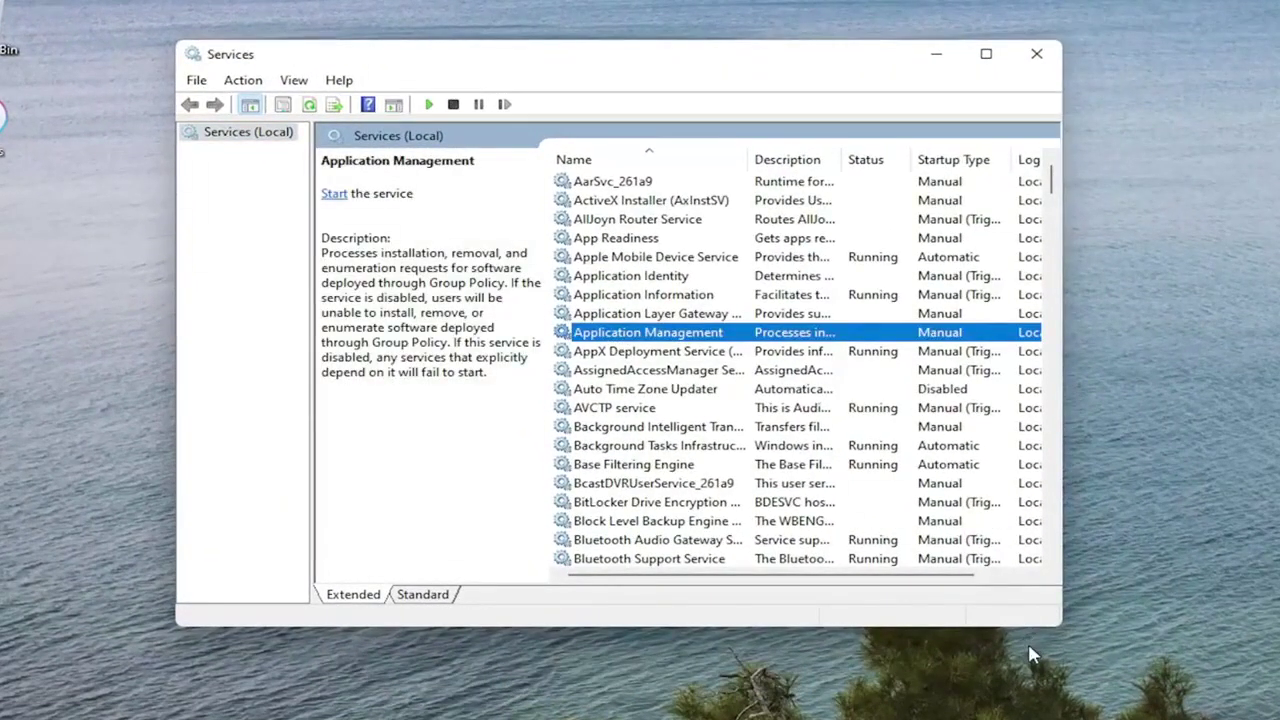
click(696, 262)
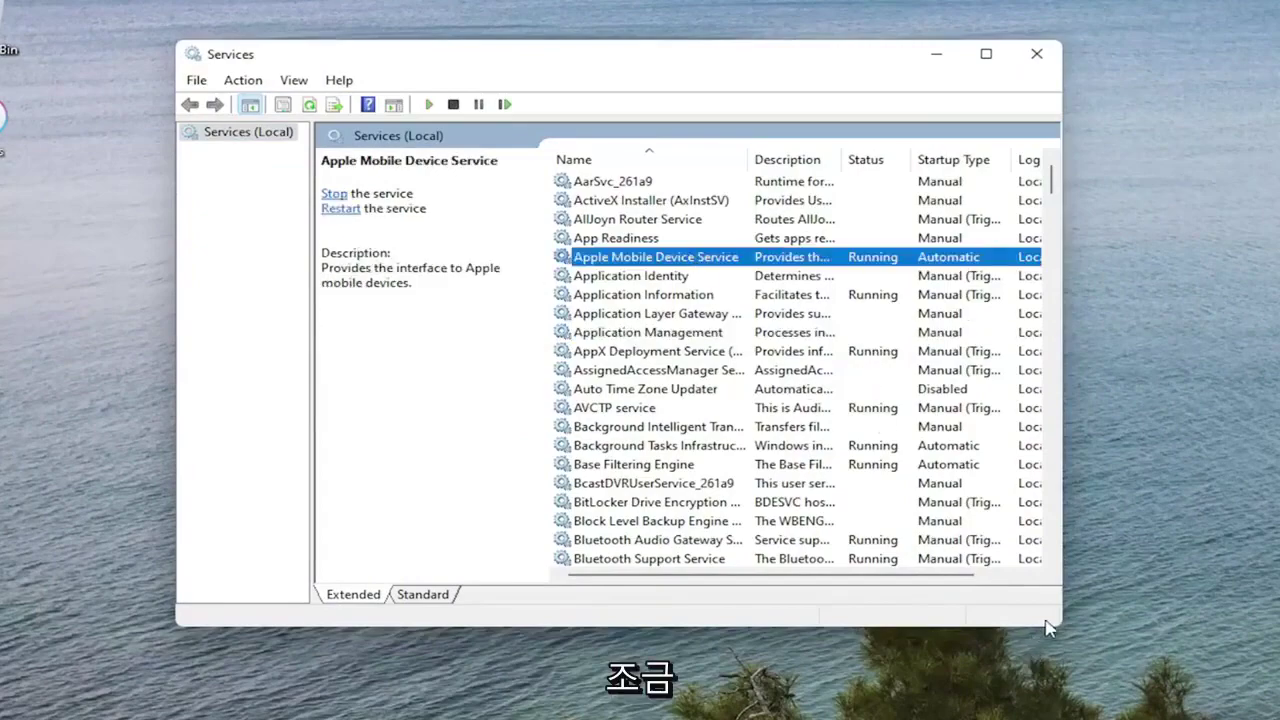
drag(1062, 630, 1114, 657)
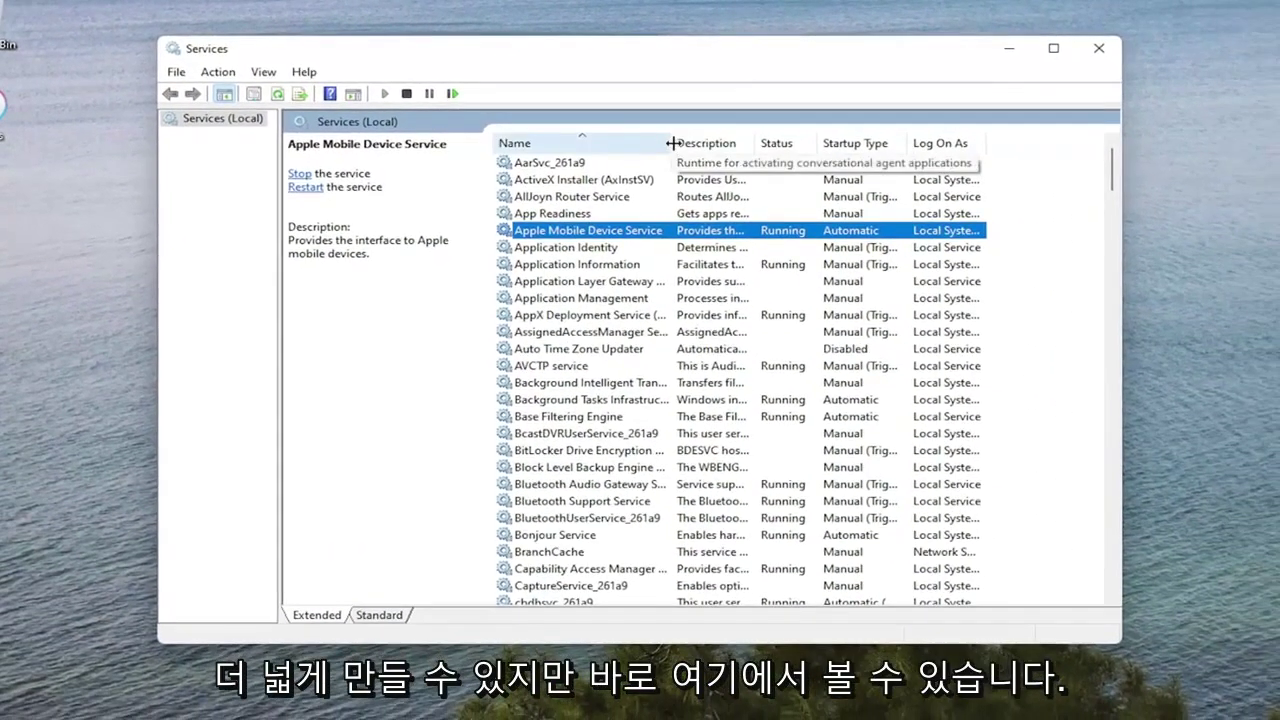
drag(676, 140, 716, 140)
Step: Set Apple Mobile Device Service's startup type to Automatic and apply the change
double_click(626, 230)
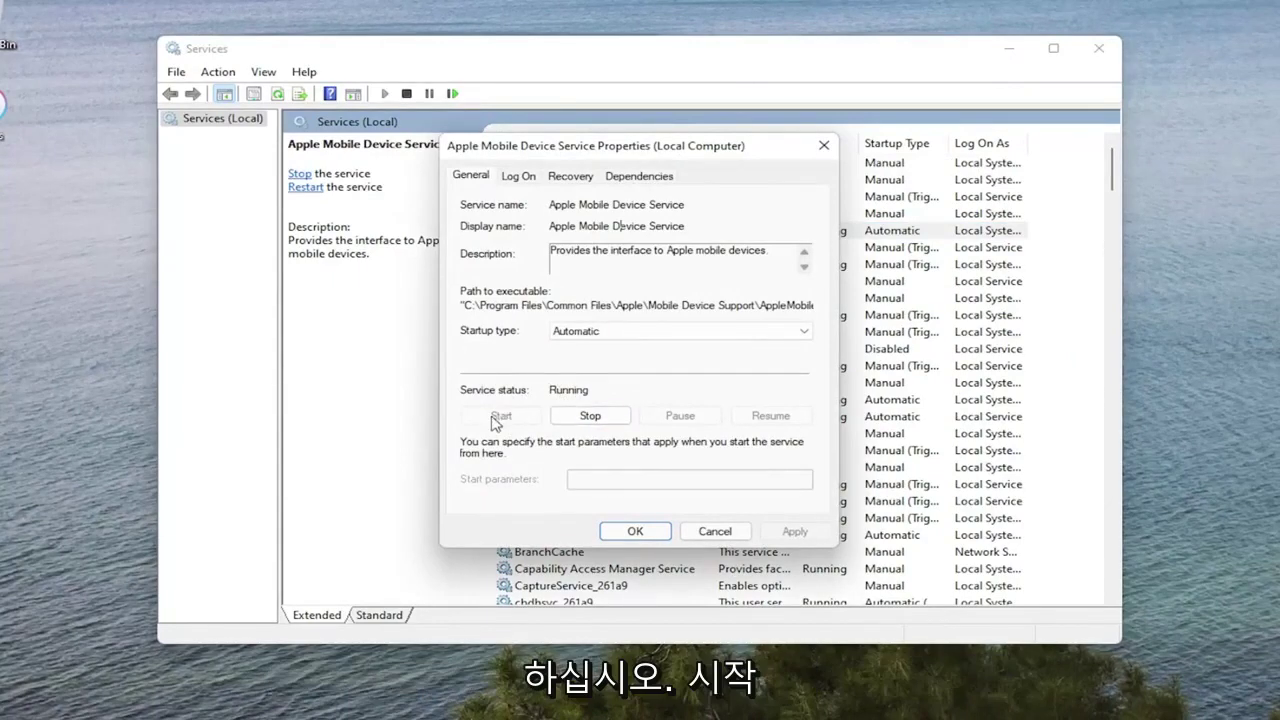
click(565, 332)
click(571, 359)
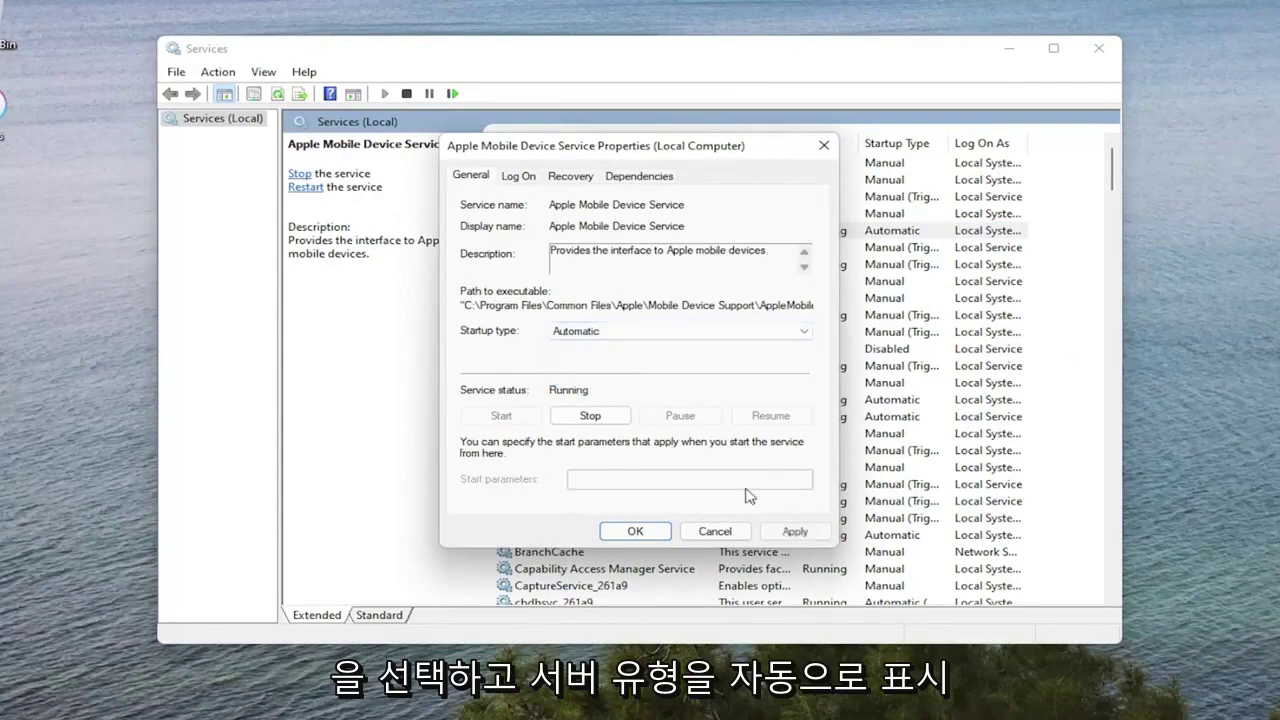
click(794, 531)
click(632, 531)
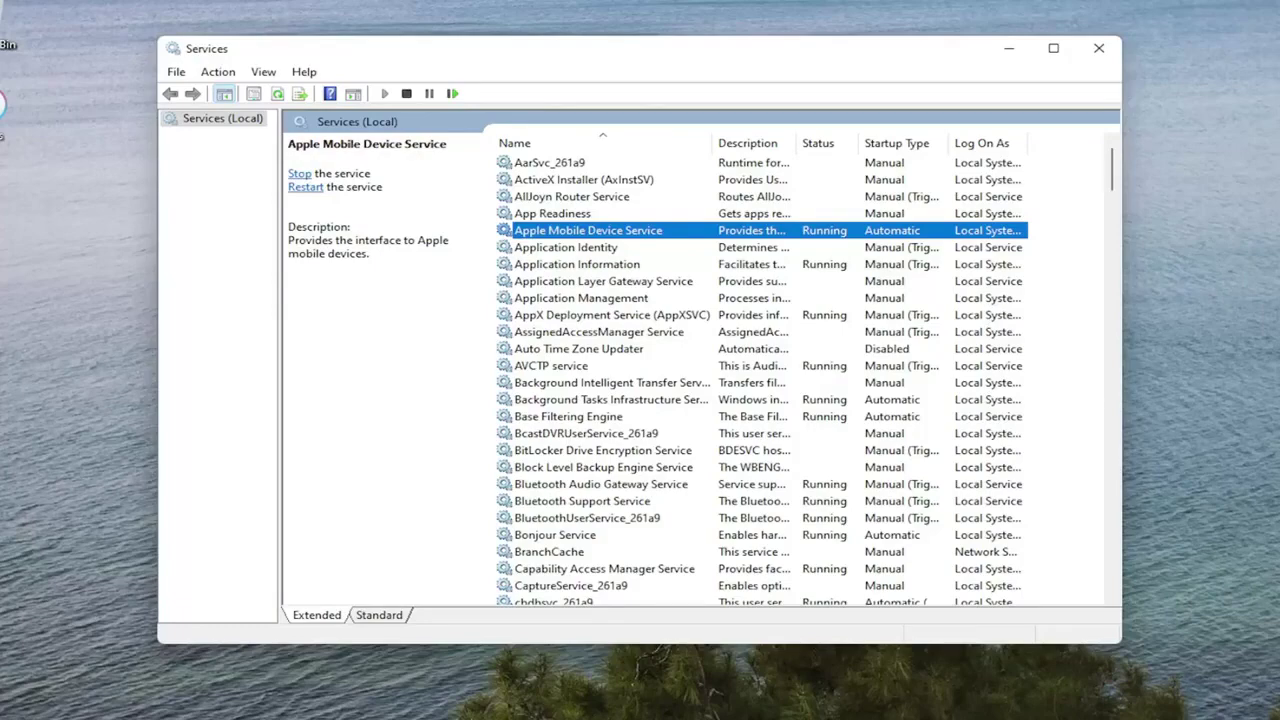
Step: Close the Services window and restart the computer from the Start button's menu
key(alt+F4)
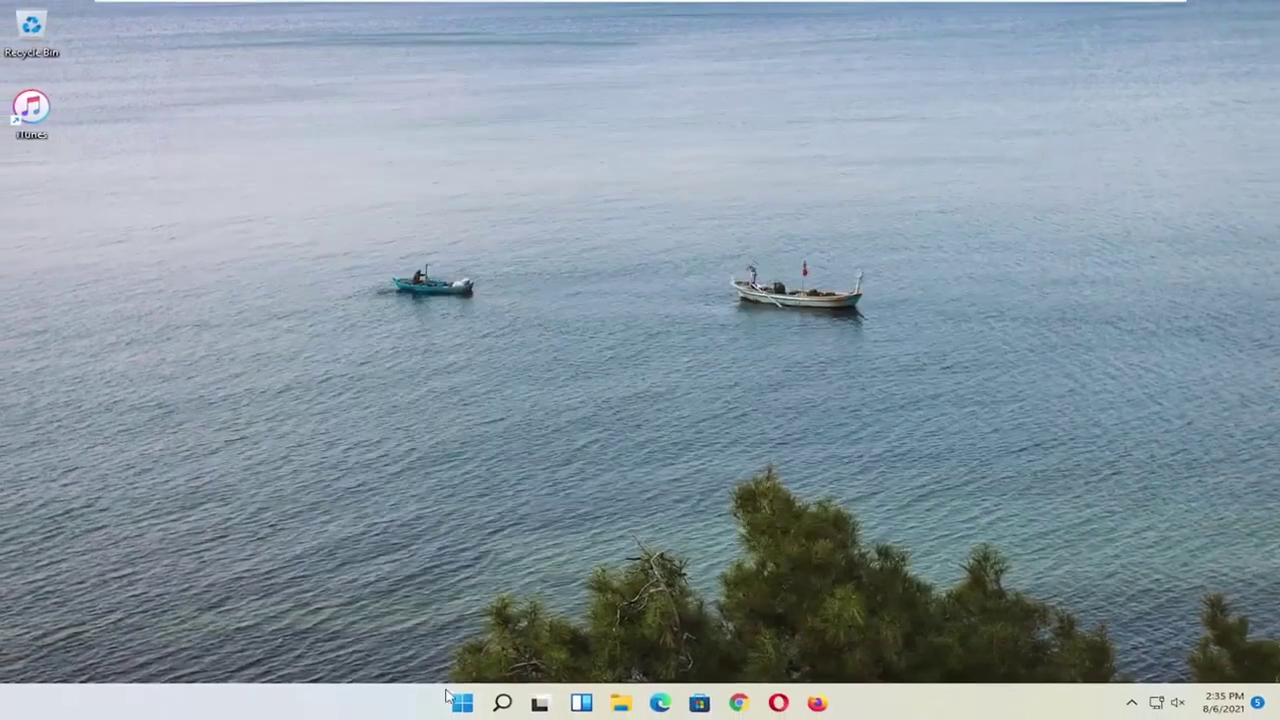
right_click(462, 703)
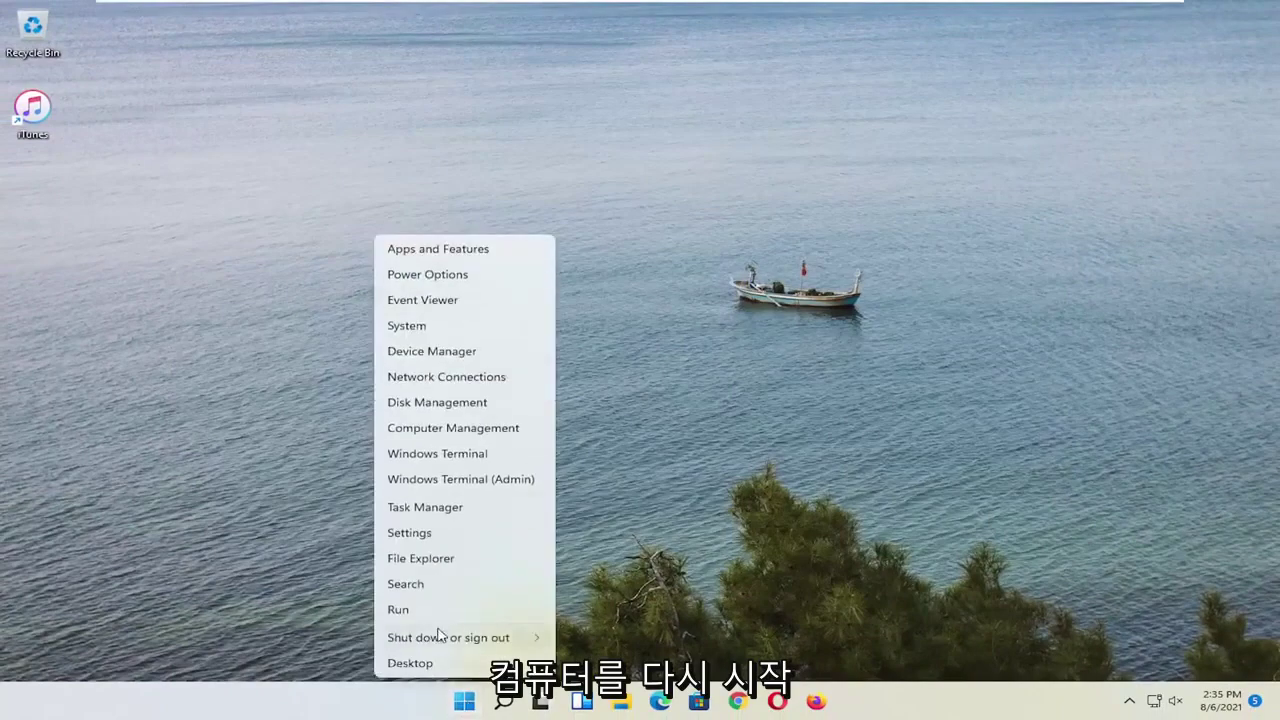
mouse_move(466, 634)
click(590, 662)
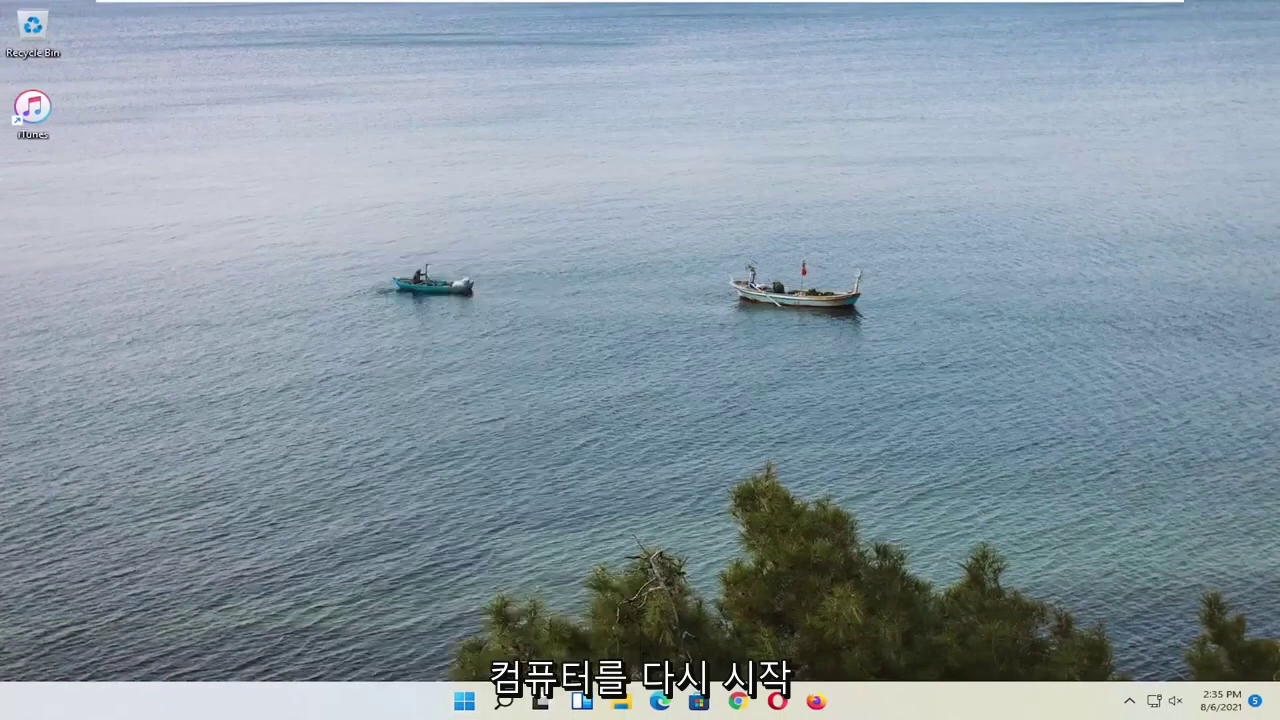